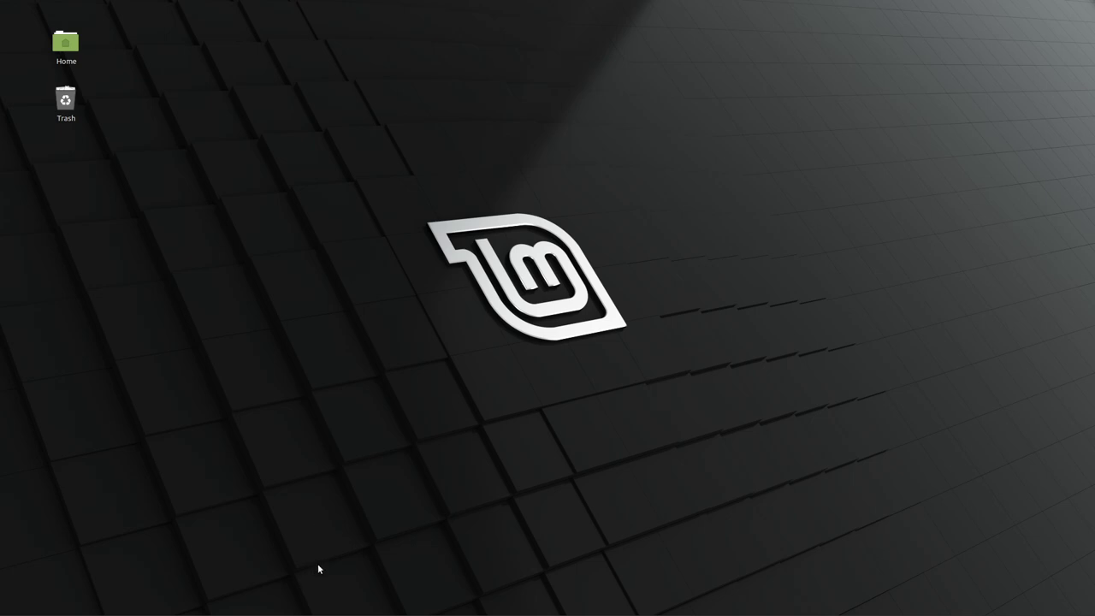
# Add a LibreOffice Writer launcher from the Office applications to the desktop.
pyautogui.moveTo(256, 613)
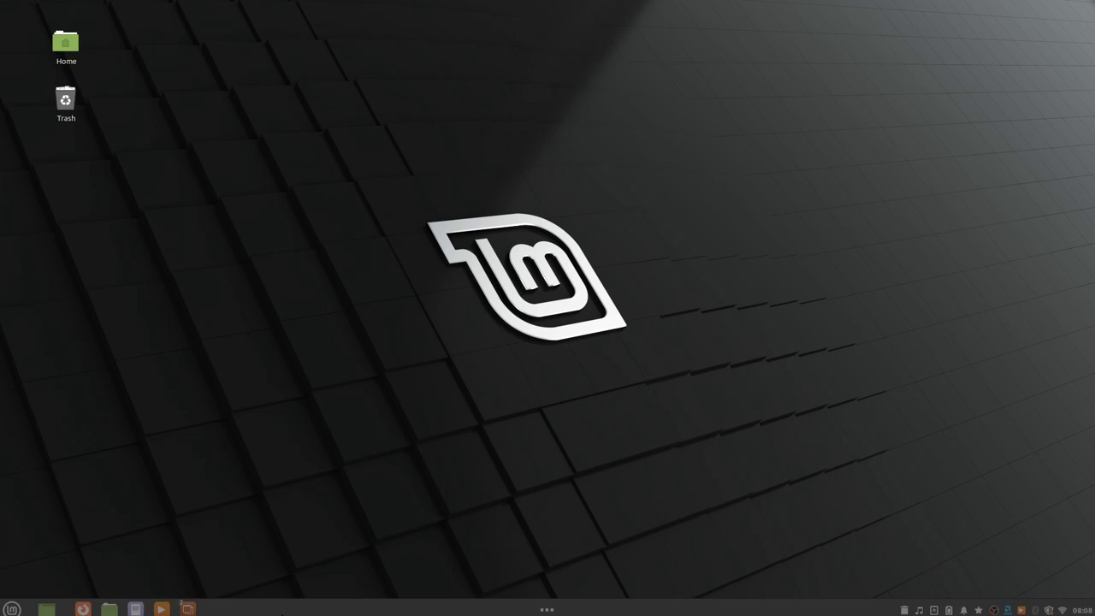
pyautogui.click(7, 606)
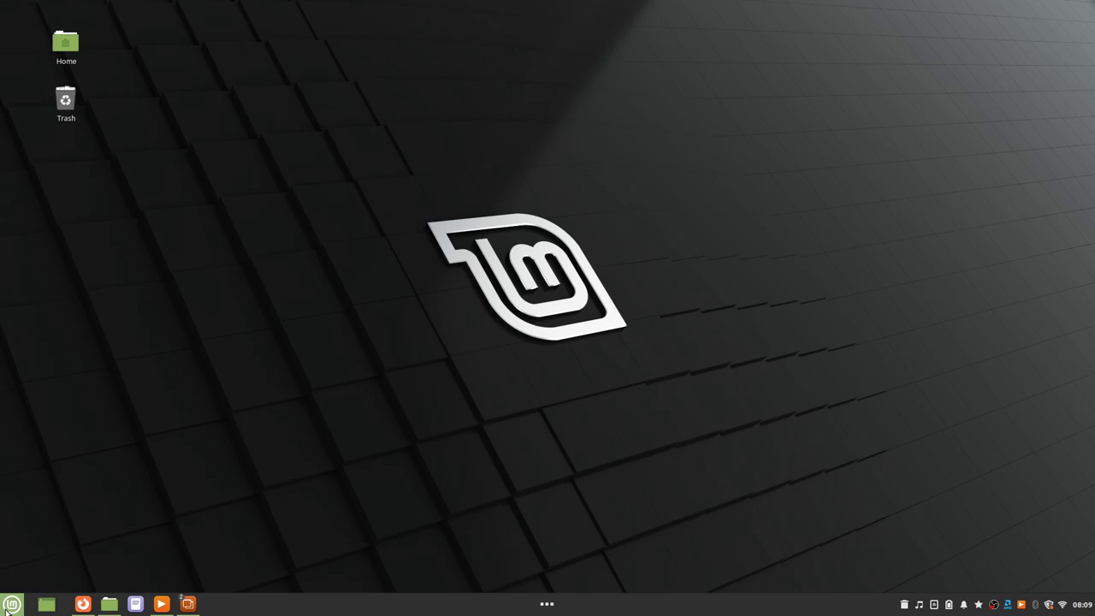
pyautogui.click(9, 607)
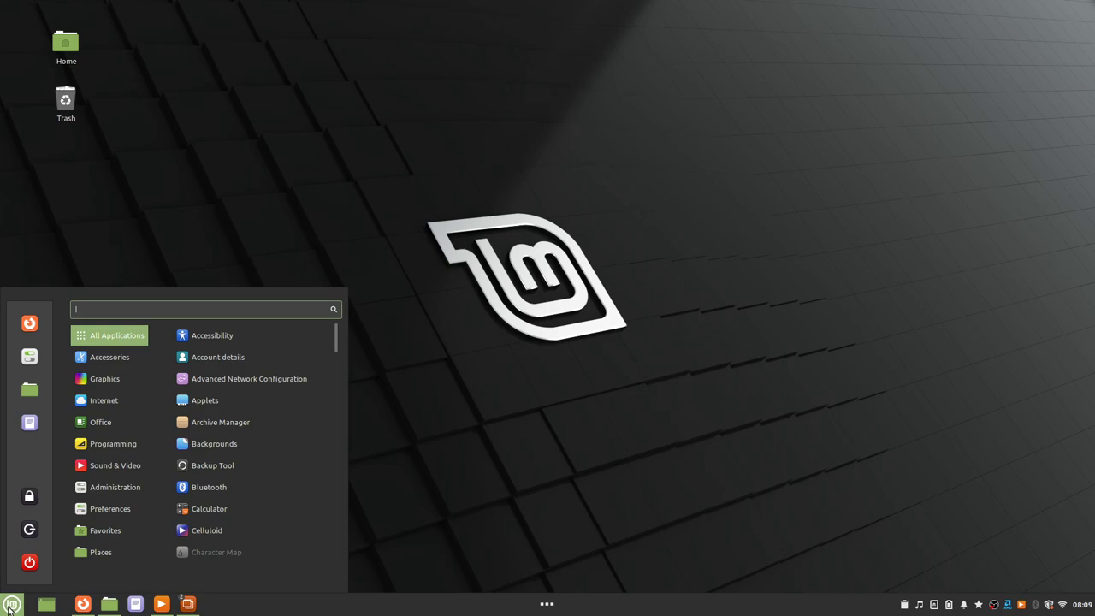
pyautogui.moveTo(120, 421)
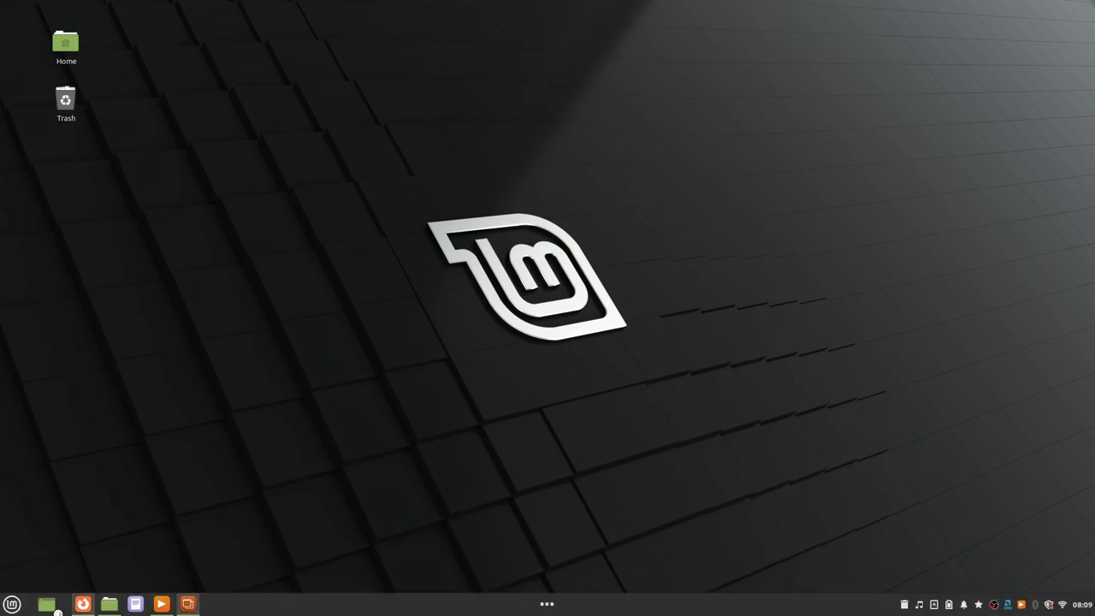
pyautogui.click(12, 604)
pyautogui.moveTo(111, 422)
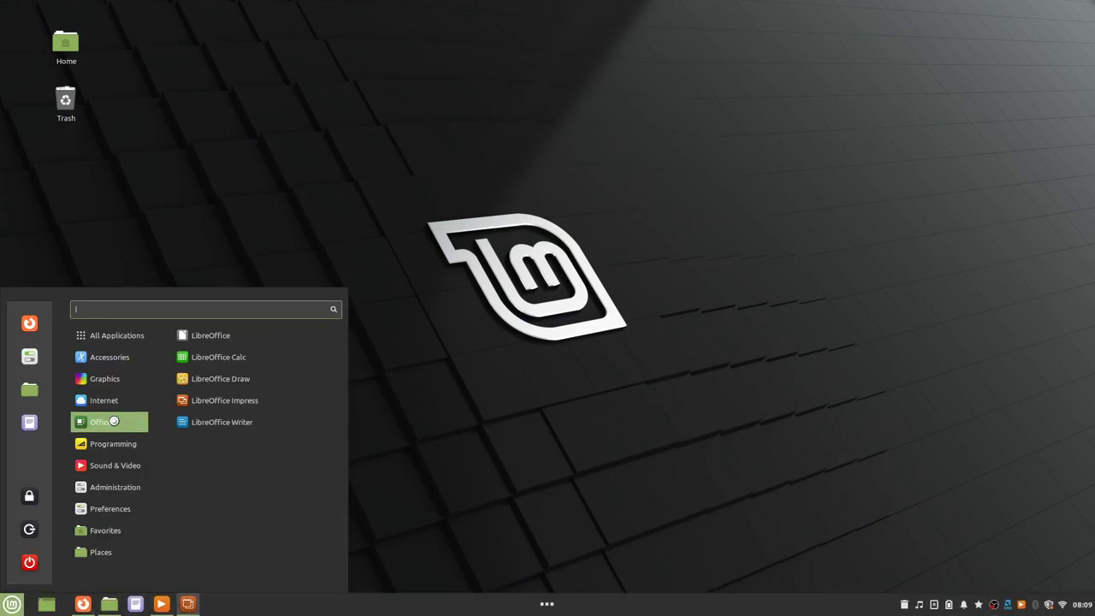
pyautogui.rightClick(244, 422)
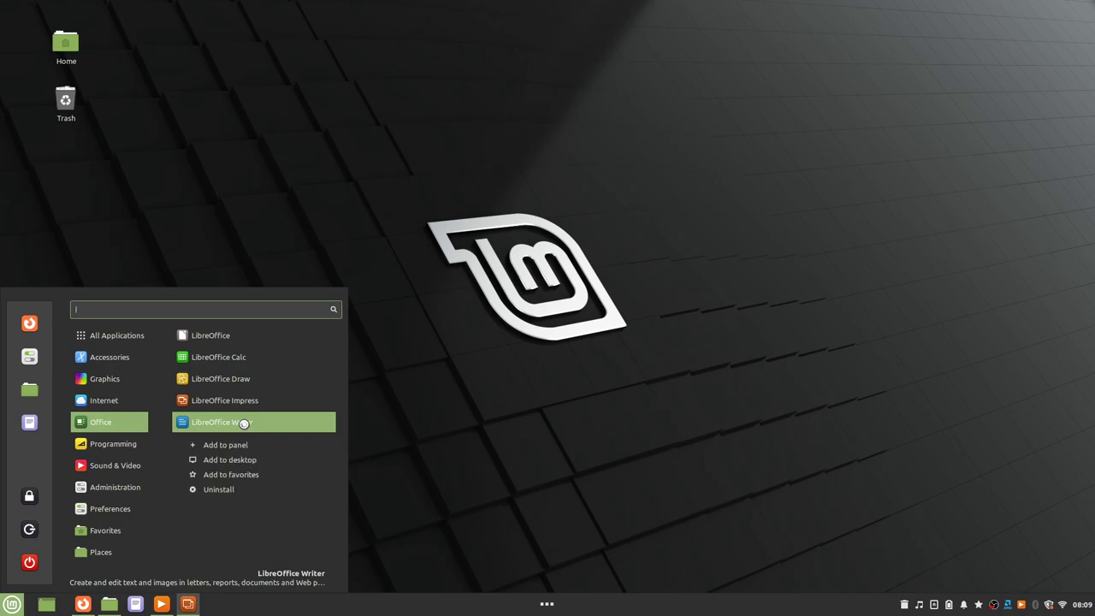
pyautogui.click(214, 463)
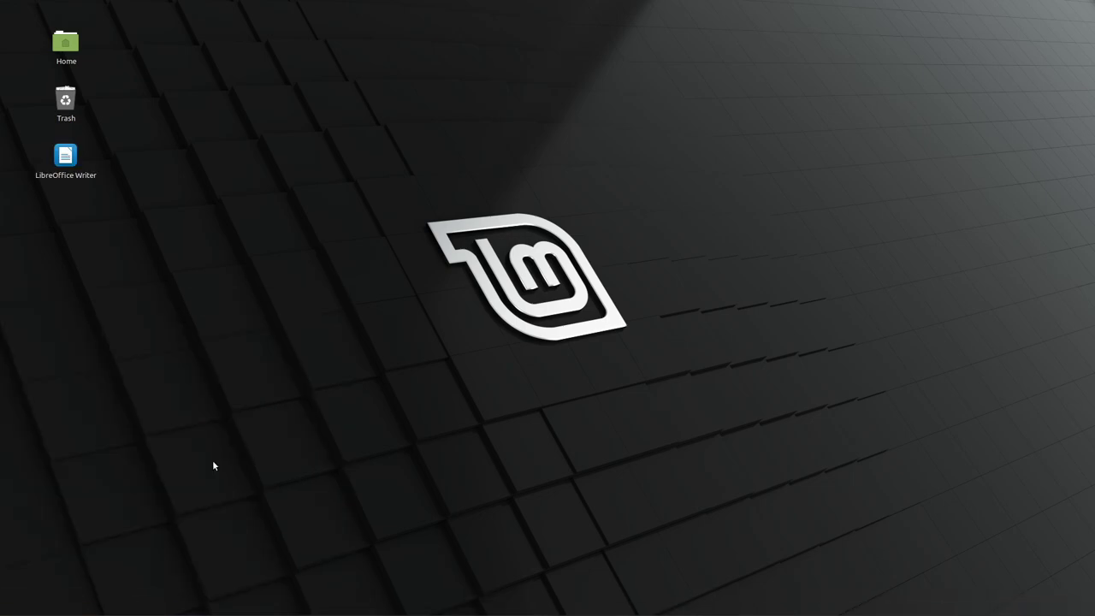
# Launch LibreOffice Writer from its desktop shortcut and move its window toward the upper-right area of the desktop.
pyautogui.doubleClick(65, 158)
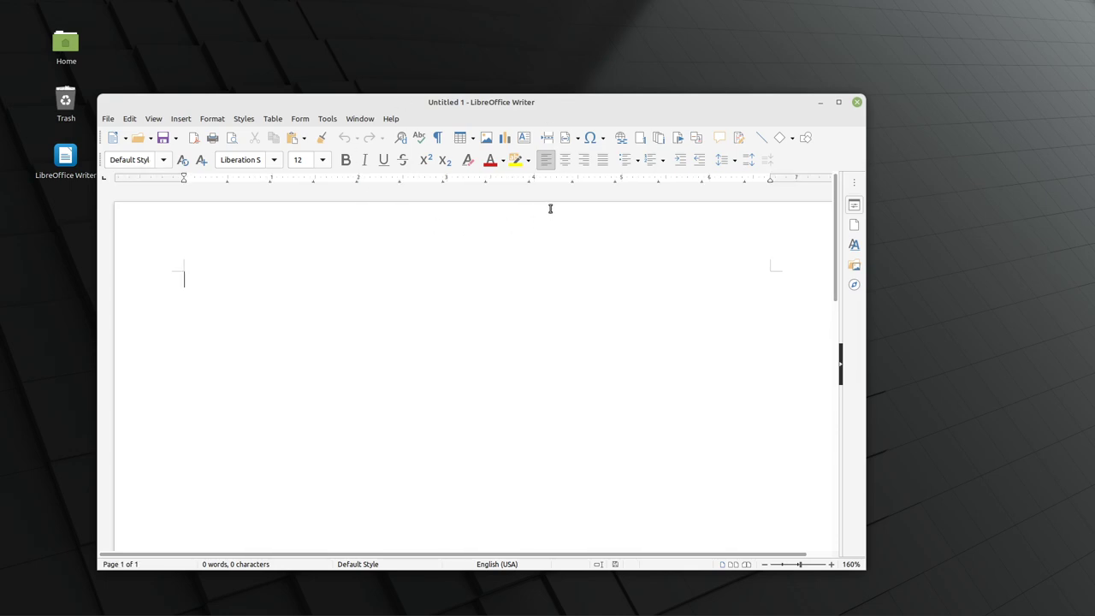
pyautogui.moveTo(504, 103); pyautogui.dragTo(709, 26)
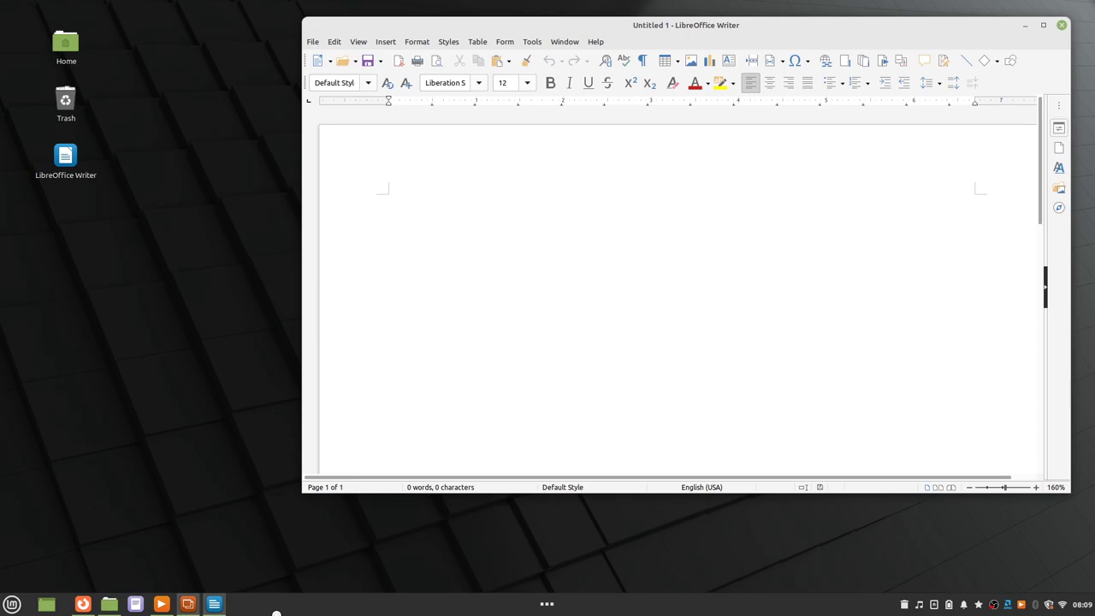
# Bring up the VLC media player, Home folder and Firefox windows over the Writer document.
pyautogui.click(160, 603)
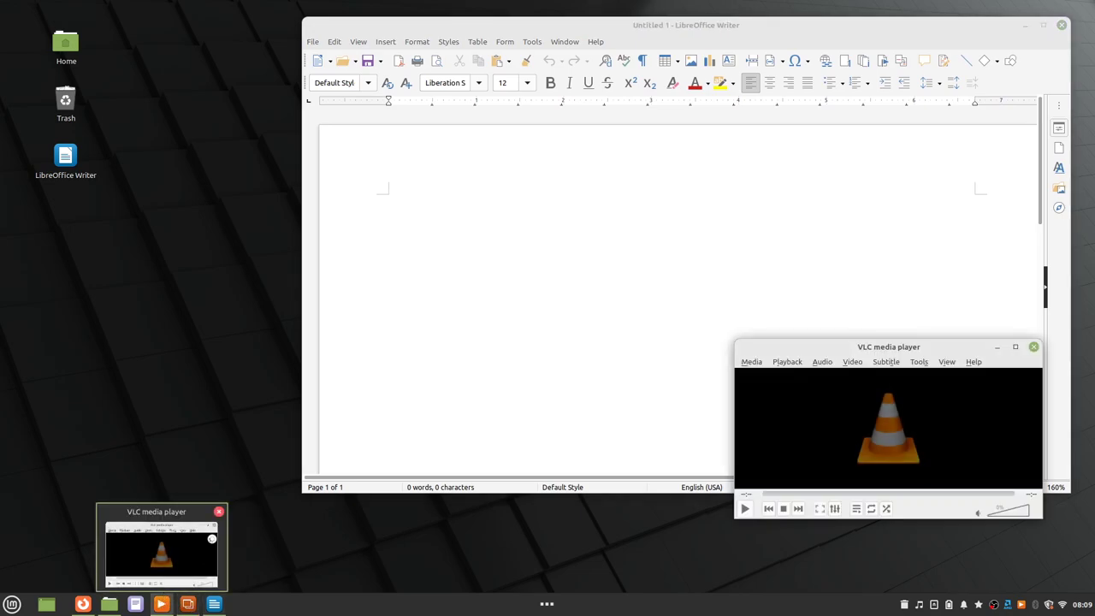
pyautogui.click(109, 604)
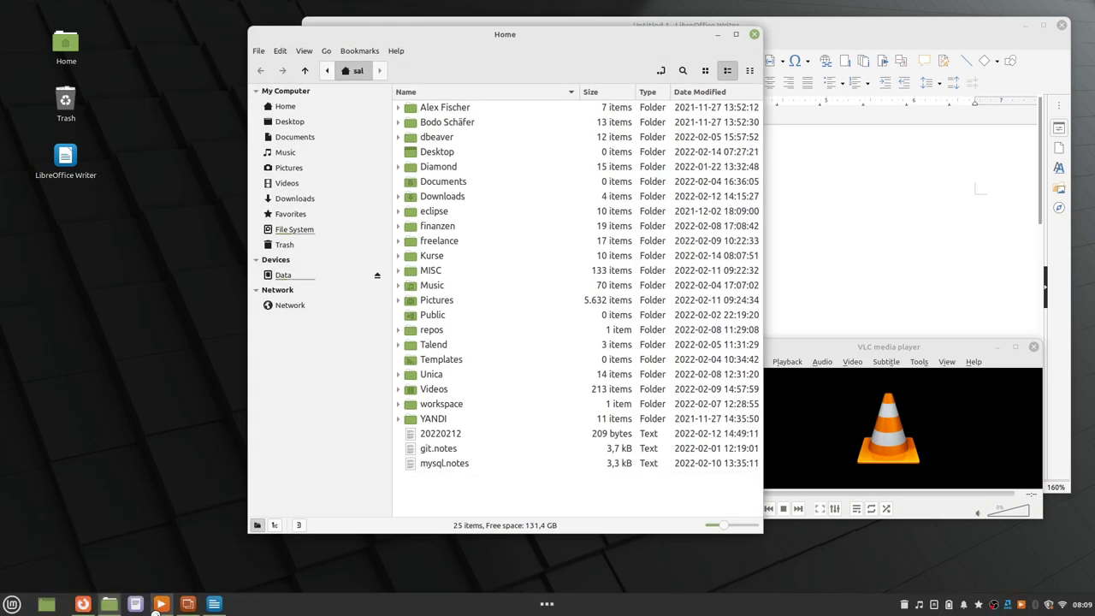
pyautogui.moveTo(167, 607)
pyautogui.click(85, 605)
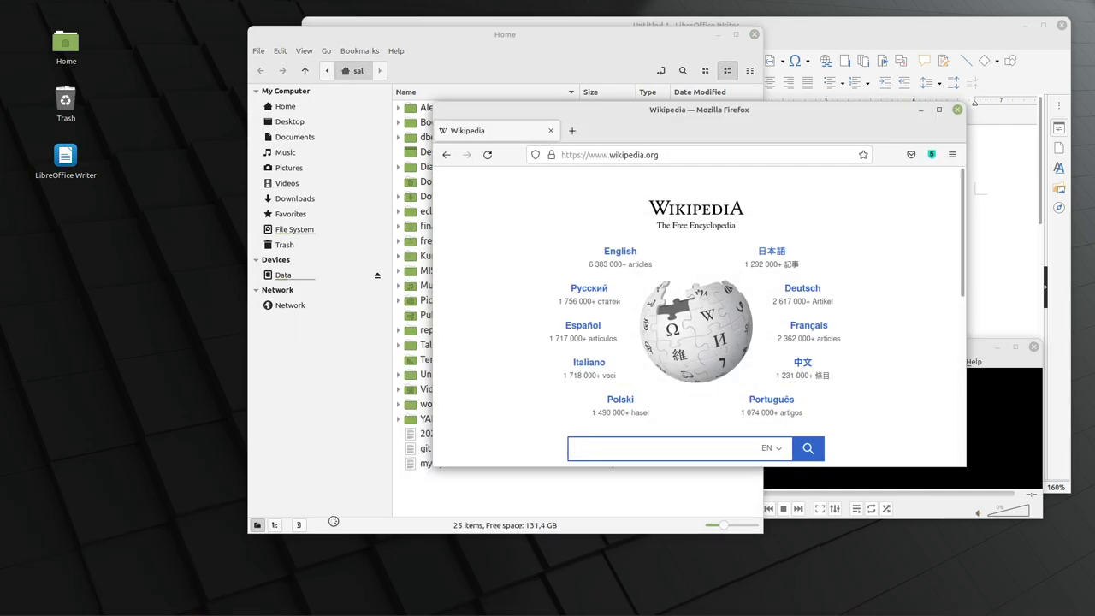
# Find and open the Themes settings, set the Controls theme to Mint-Y-Dark, and close the settings window.
pyautogui.moveTo(4, 611)
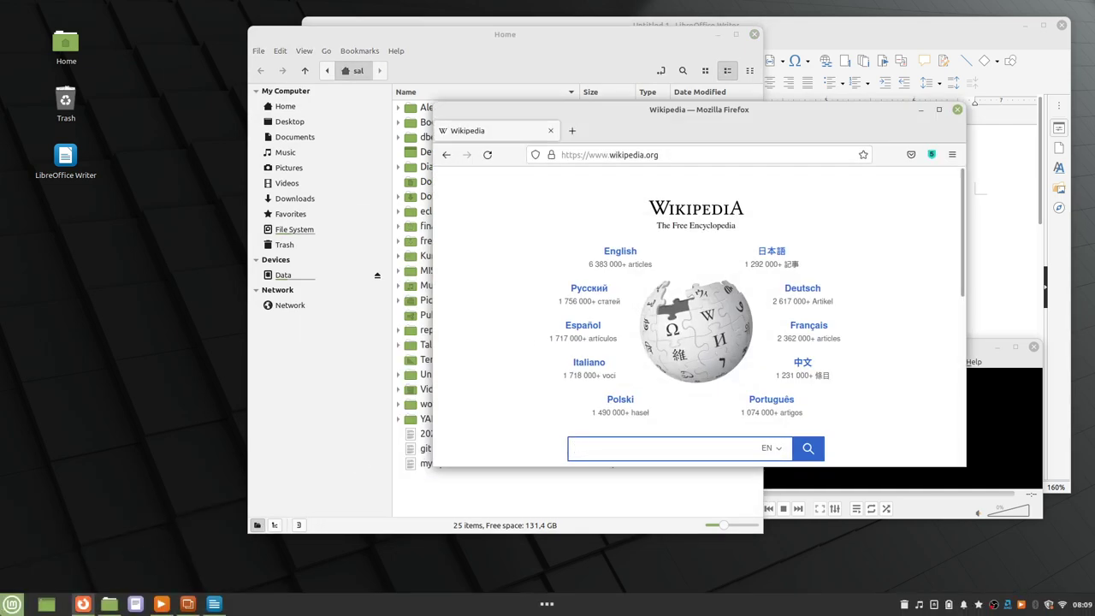
pyautogui.click(4, 609)
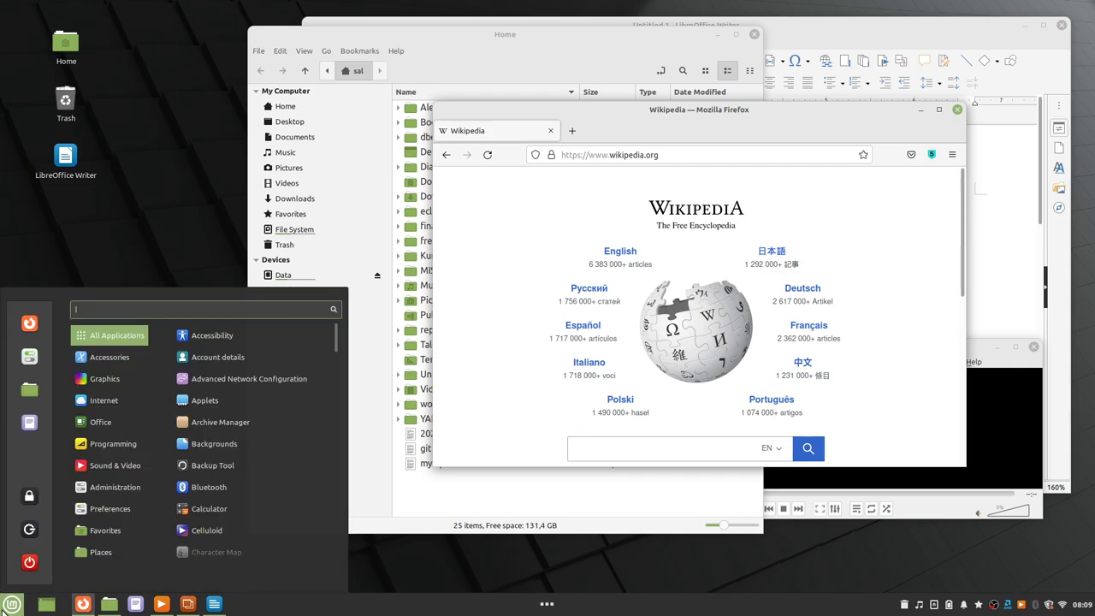
pyautogui.write('tex')
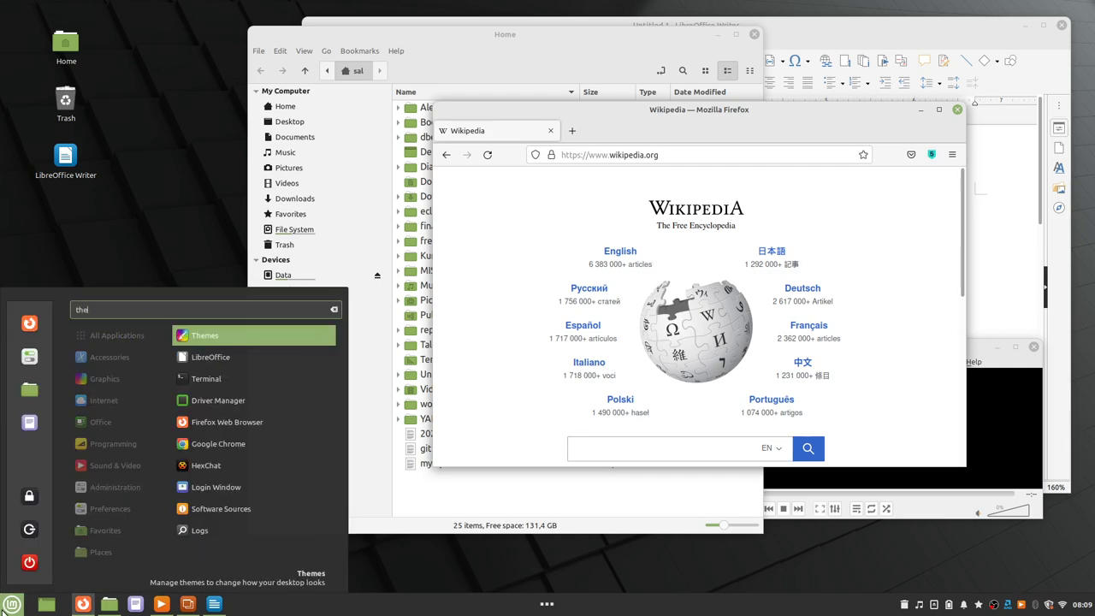
pyautogui.press('Escape')
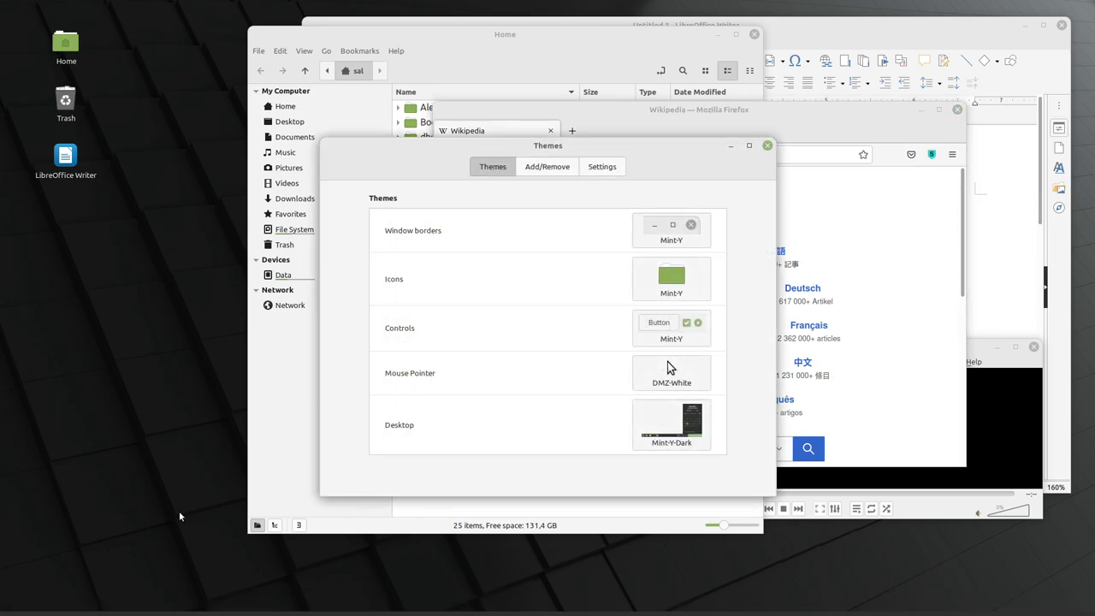
pyautogui.click(672, 330)
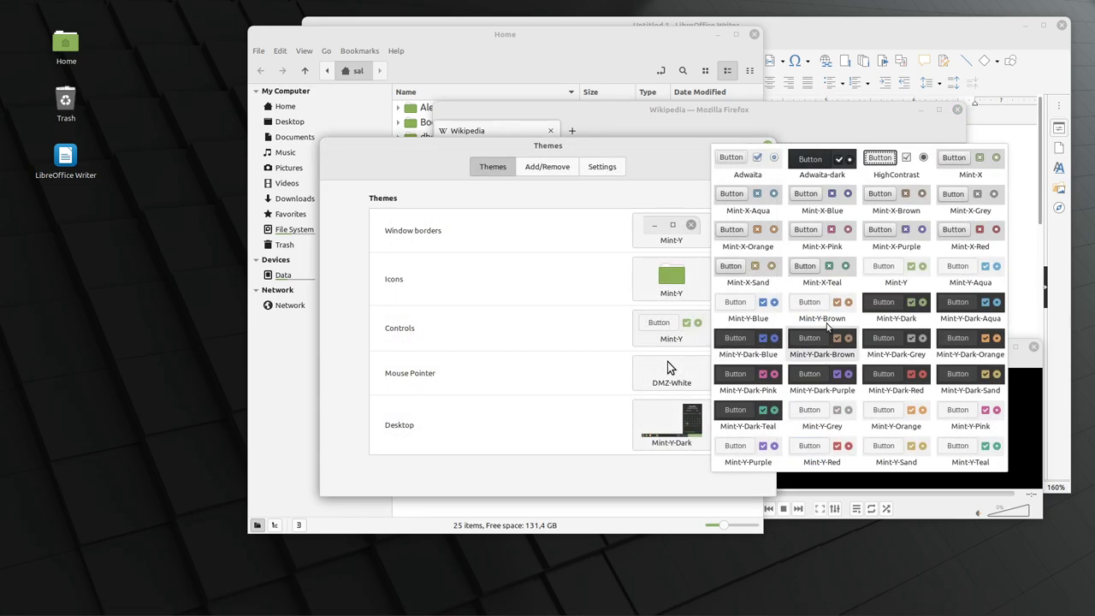
pyautogui.click(893, 312)
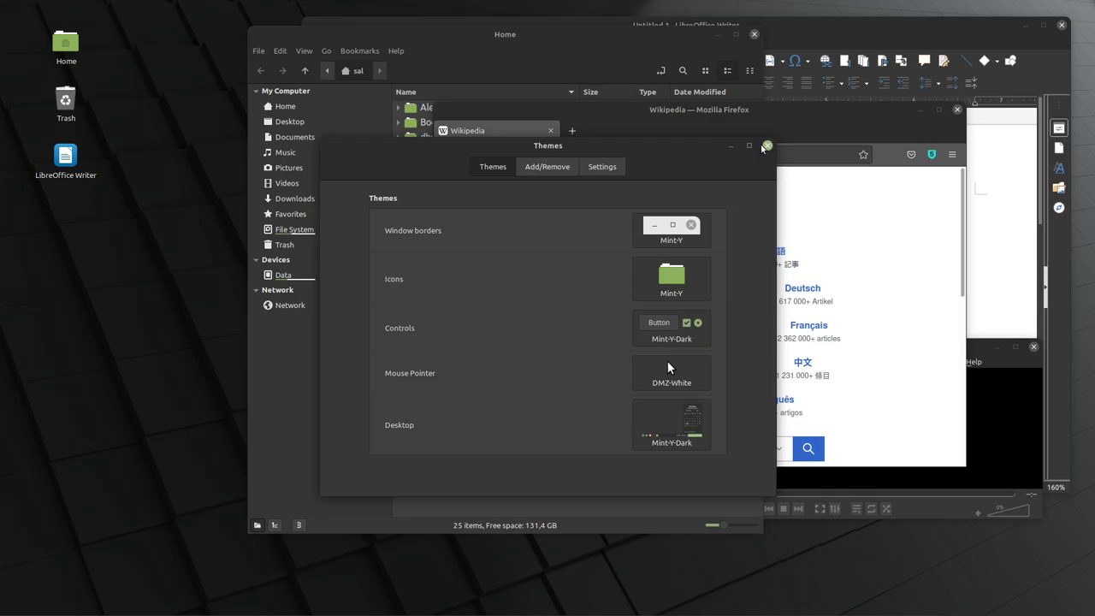
pyautogui.click(767, 147)
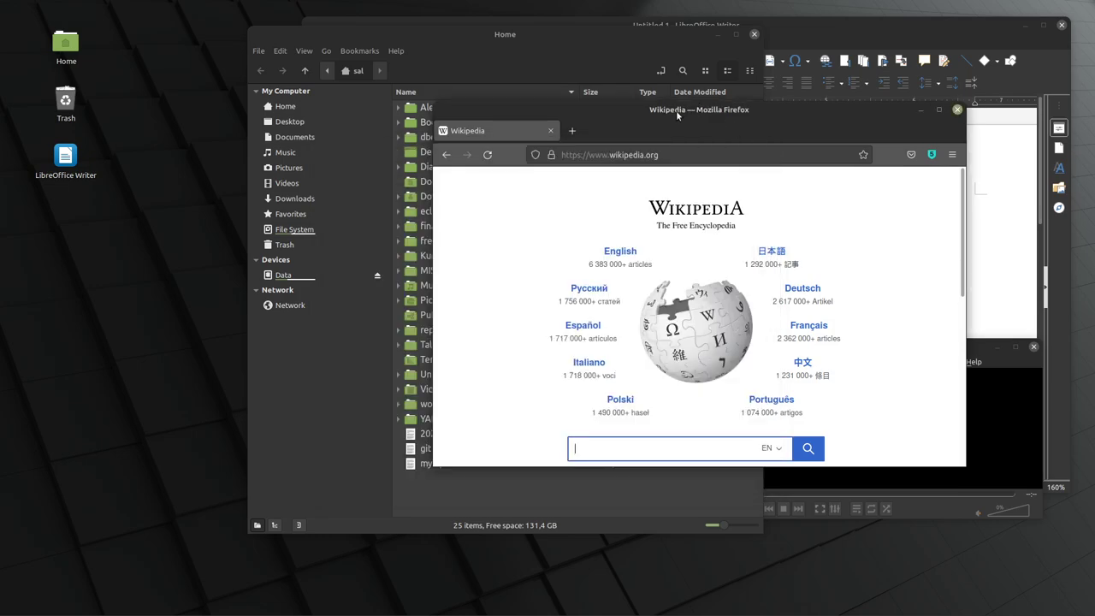
# Move the Firefox window off the file manager and bring the Home folder window to the front.
pyautogui.moveTo(676, 110); pyautogui.dragTo(251, 211)
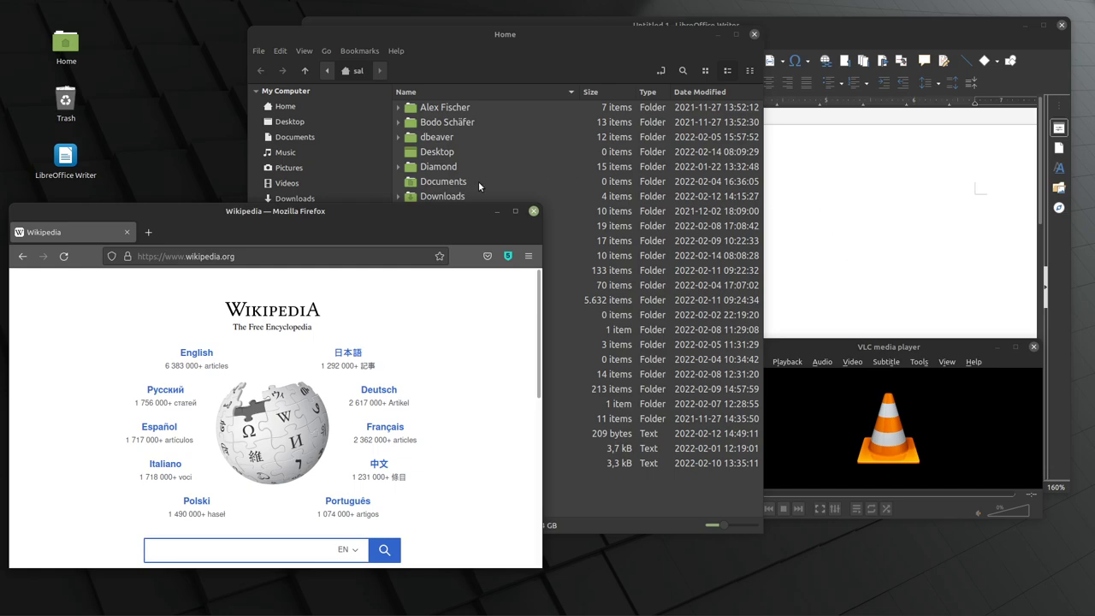
pyautogui.click(469, 39)
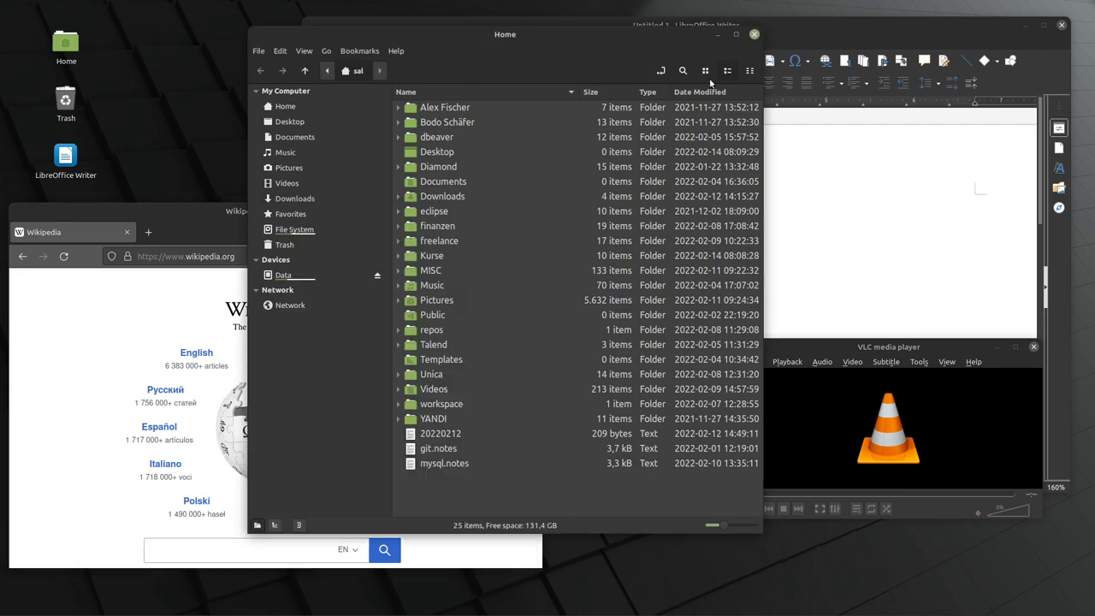
# Look at the file manager's folder tree sidebar, return to the places sidebar, and display the file and content search fields.
pyautogui.click(274, 525)
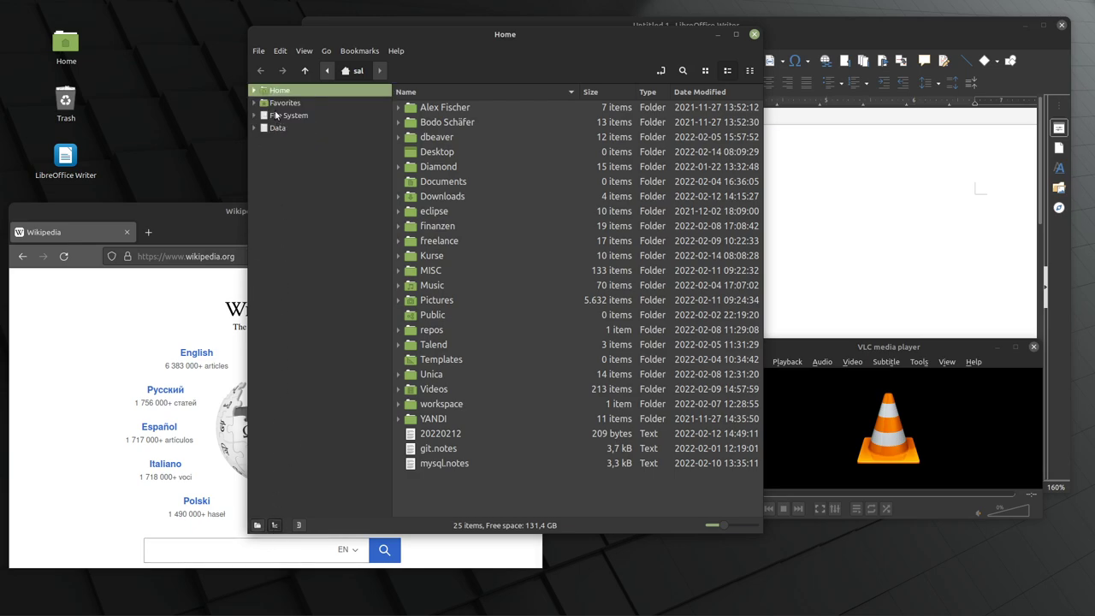
pyautogui.click(257, 525)
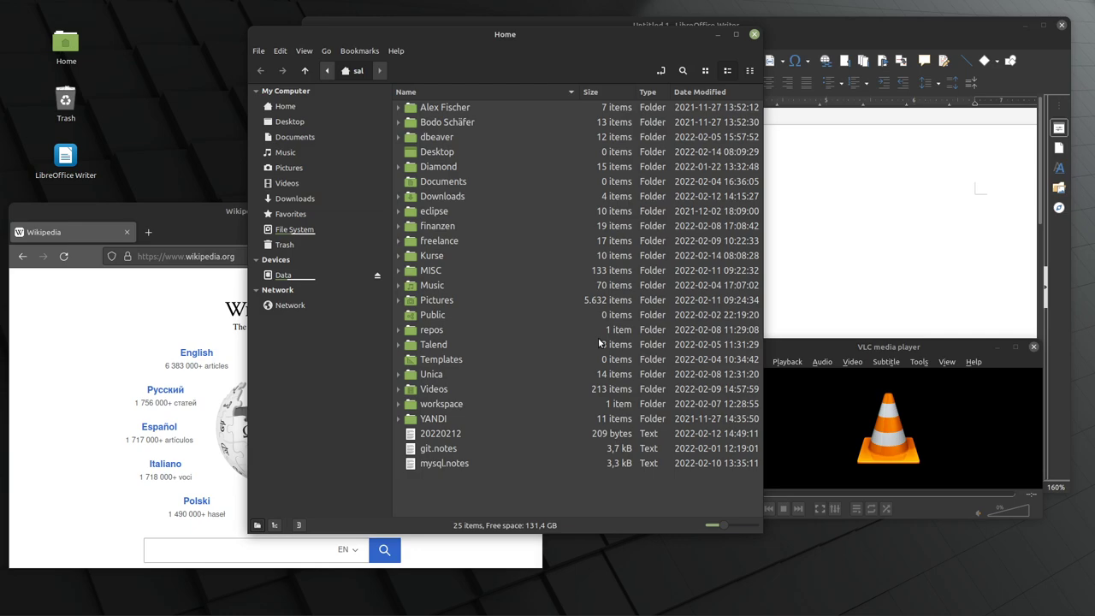
pyautogui.click(683, 70)
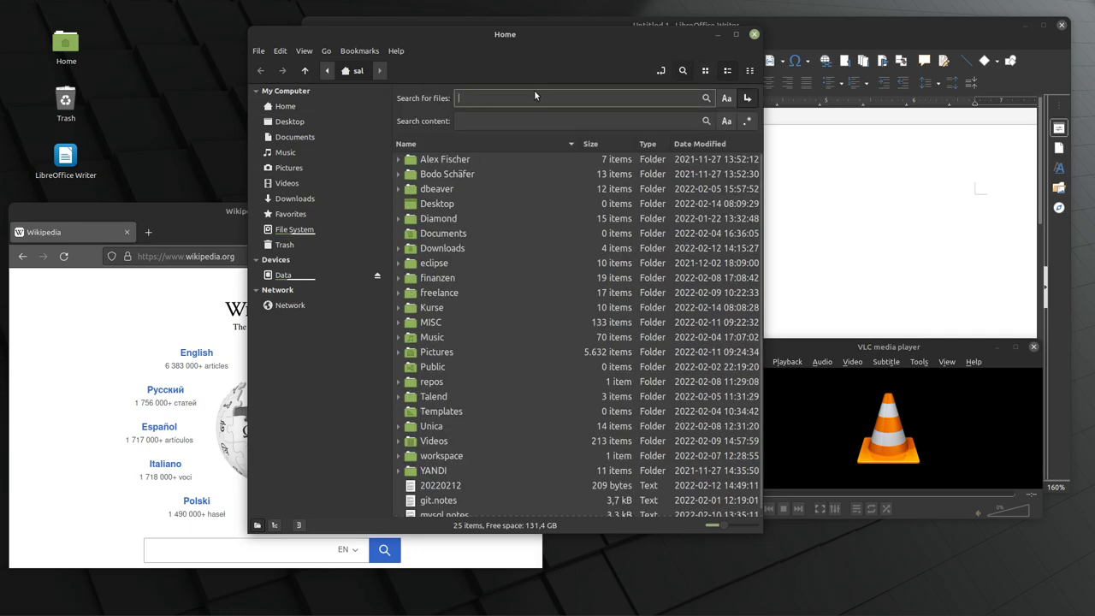
pyautogui.click(484, 123)
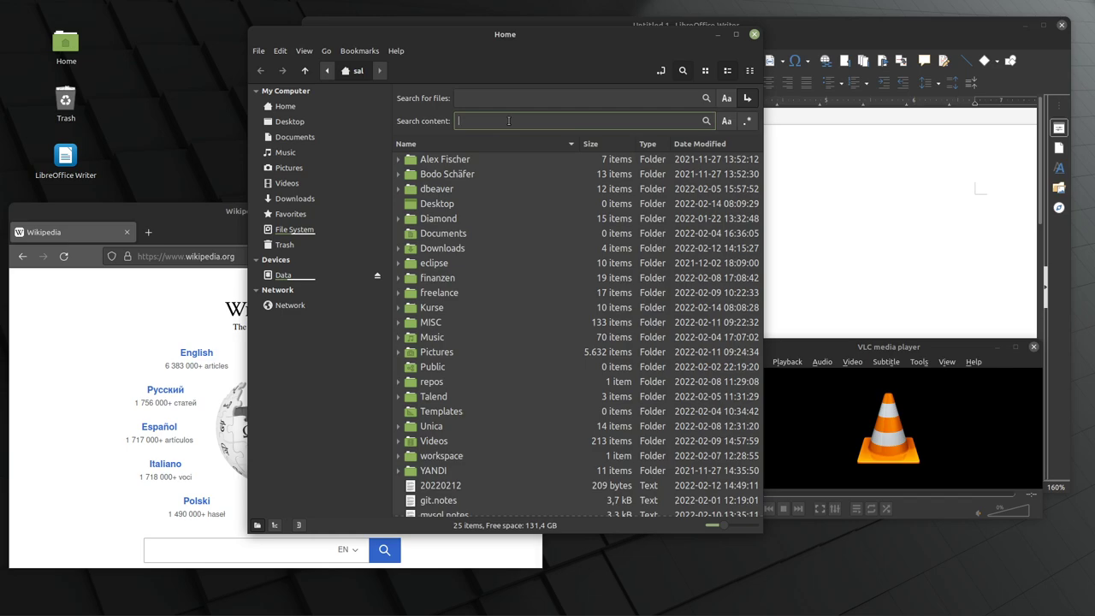
# Close the file manager and minimize the Firefox, LibreOffice Writer and VLC windows to clear the desktop.
pyautogui.click(753, 35)
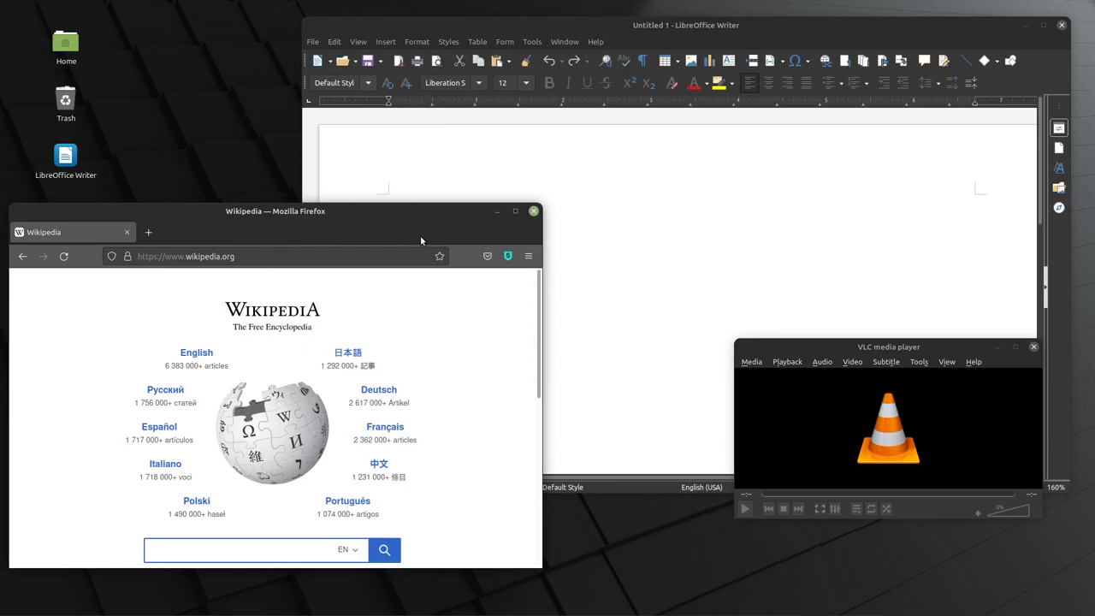
pyautogui.click(497, 211)
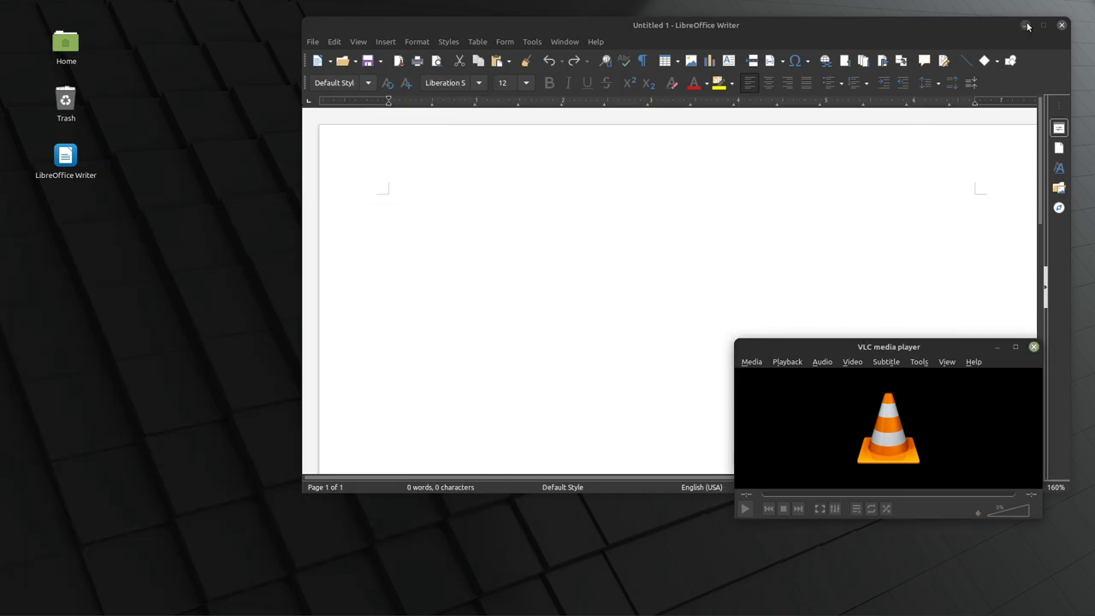
pyautogui.click(1025, 25)
pyautogui.click(995, 346)
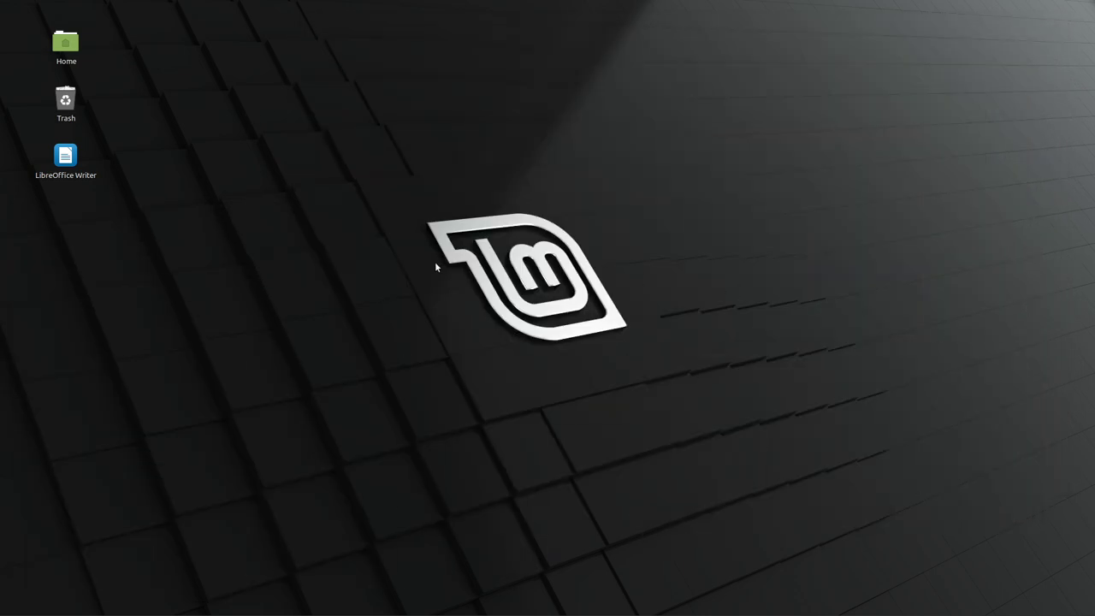
# Change the desktop background to the Ladybird image from the Ulyana collection and close the Backgrounds settings.
pyautogui.rightClick(262, 215)
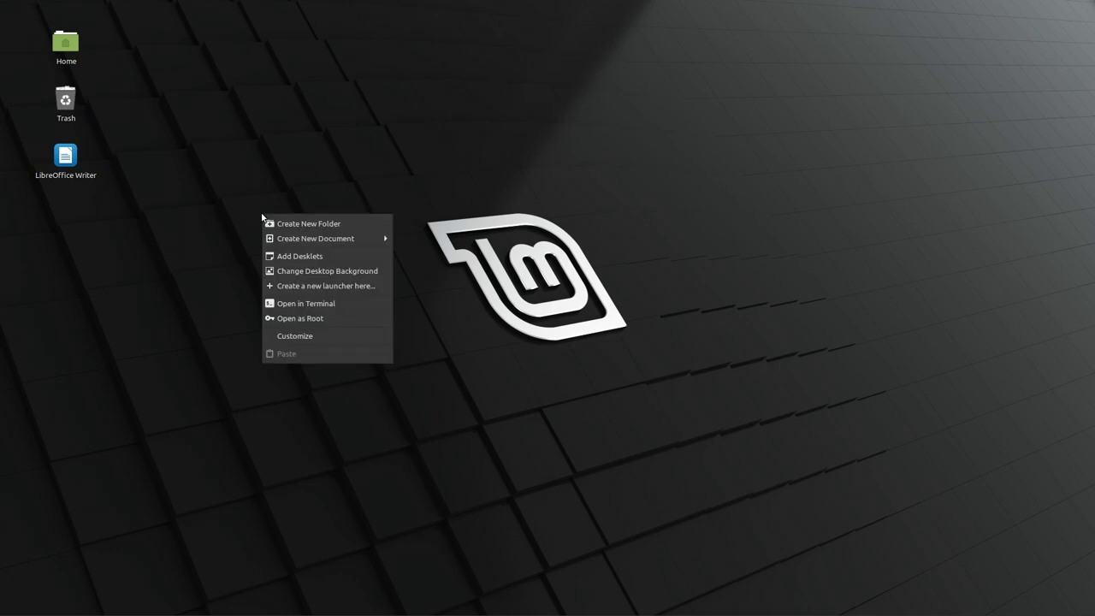
pyautogui.click(319, 270)
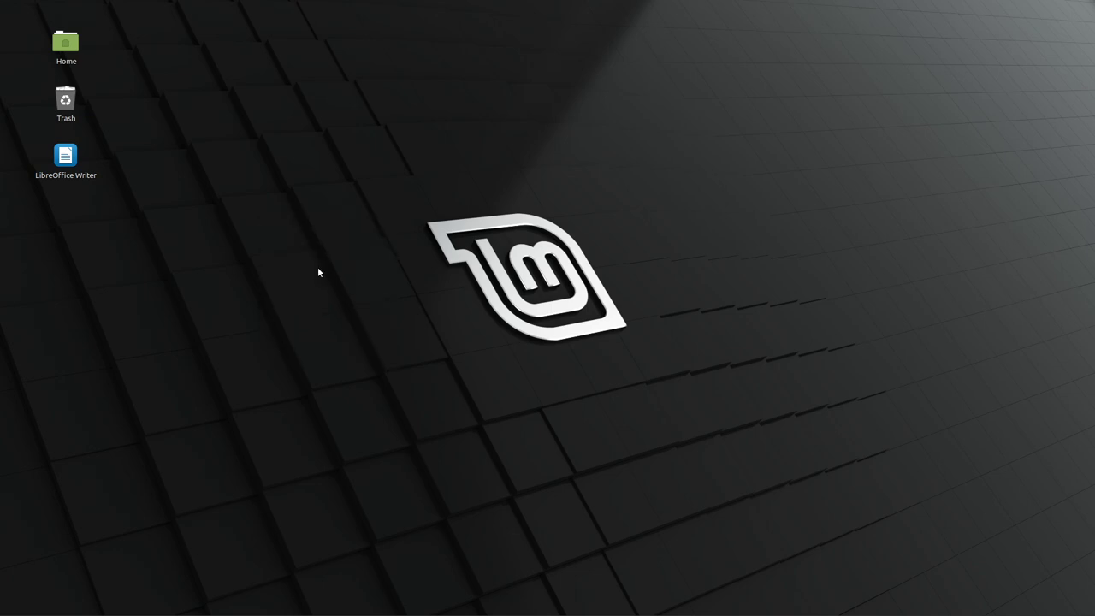
pyautogui.click(353, 211)
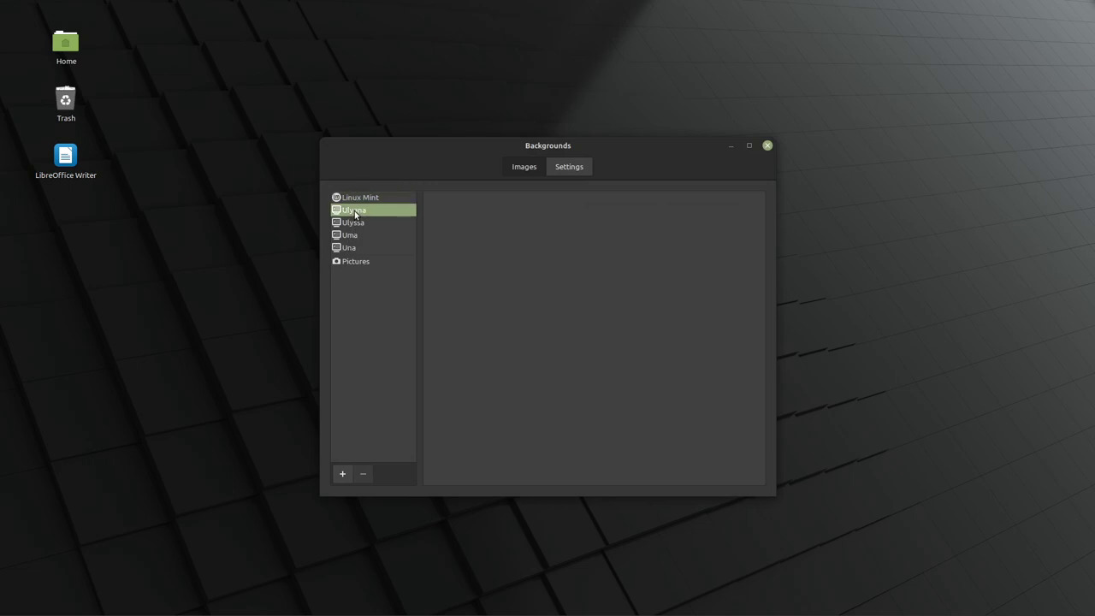
pyautogui.click(553, 432)
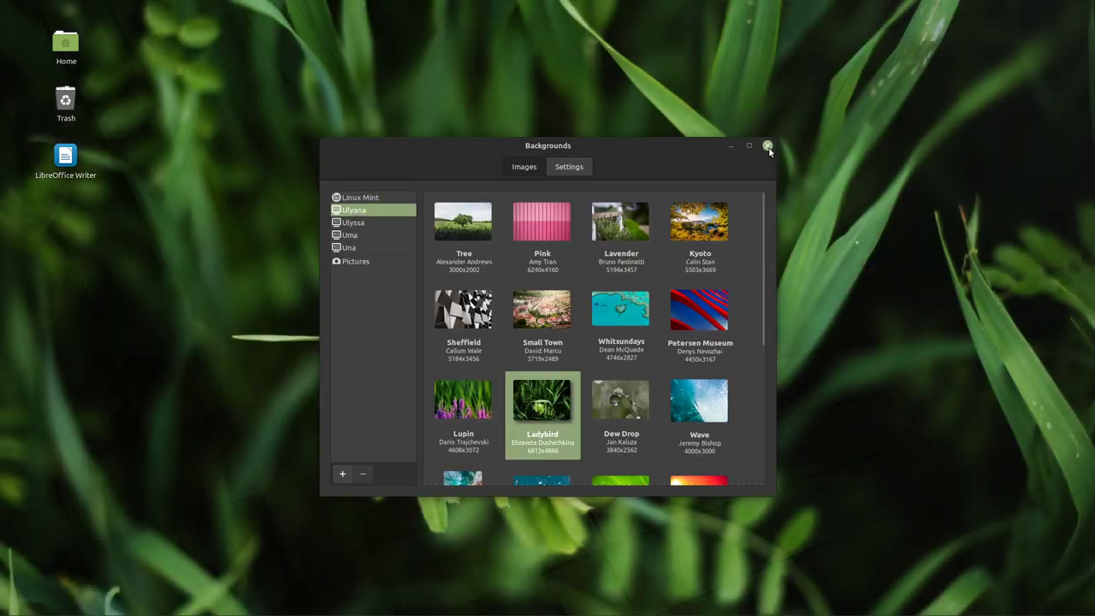
pyautogui.click(767, 146)
# Search the installed programs for "so" and open the Software Manager.
pyautogui.moveTo(42, 605)
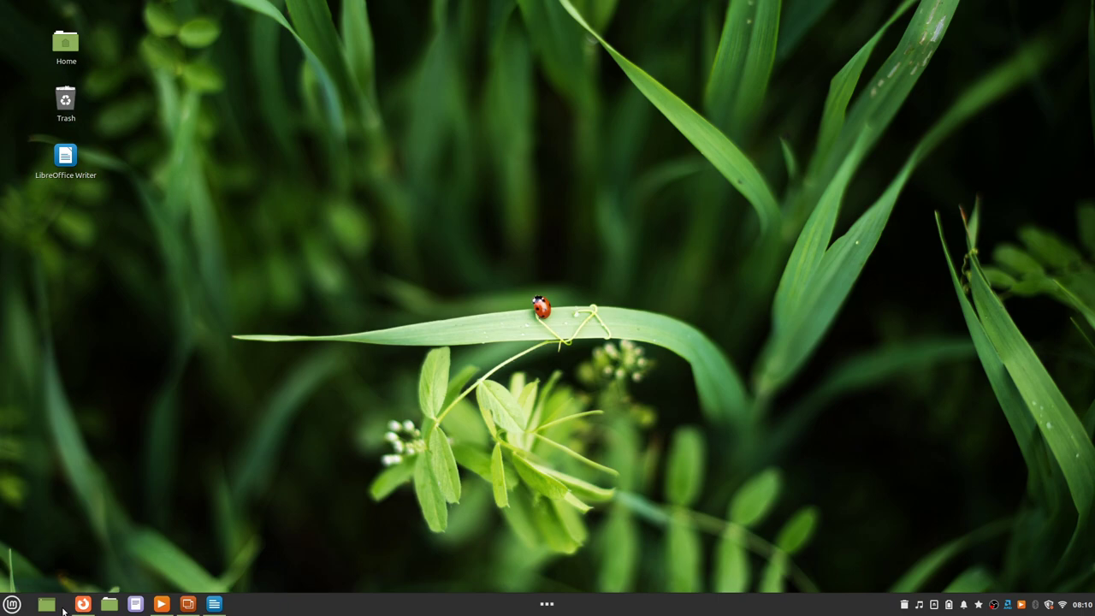
pyautogui.click(18, 604)
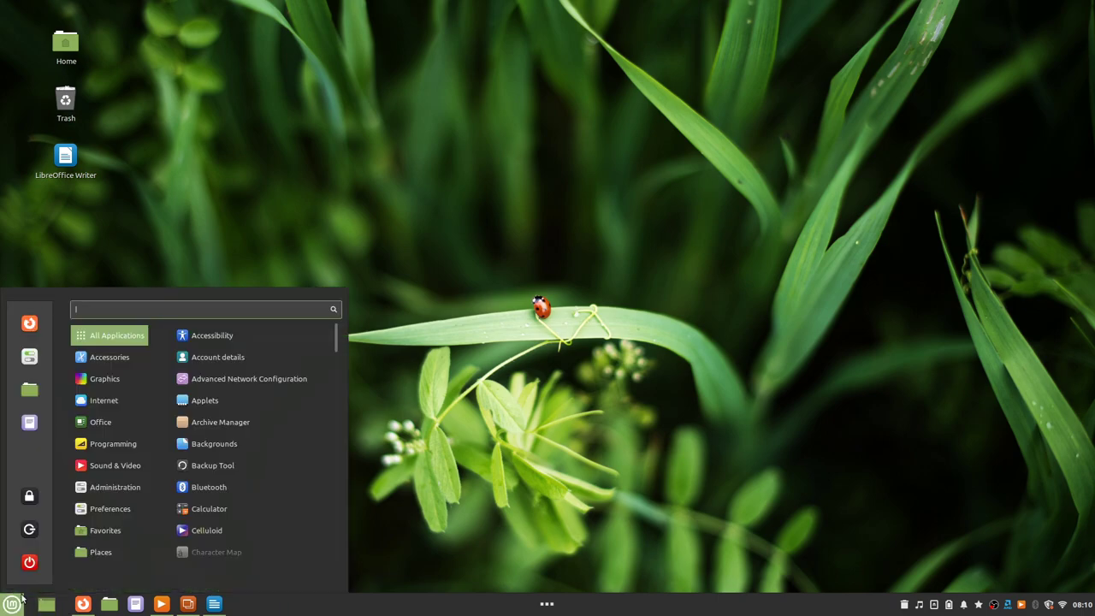
pyautogui.write('so')
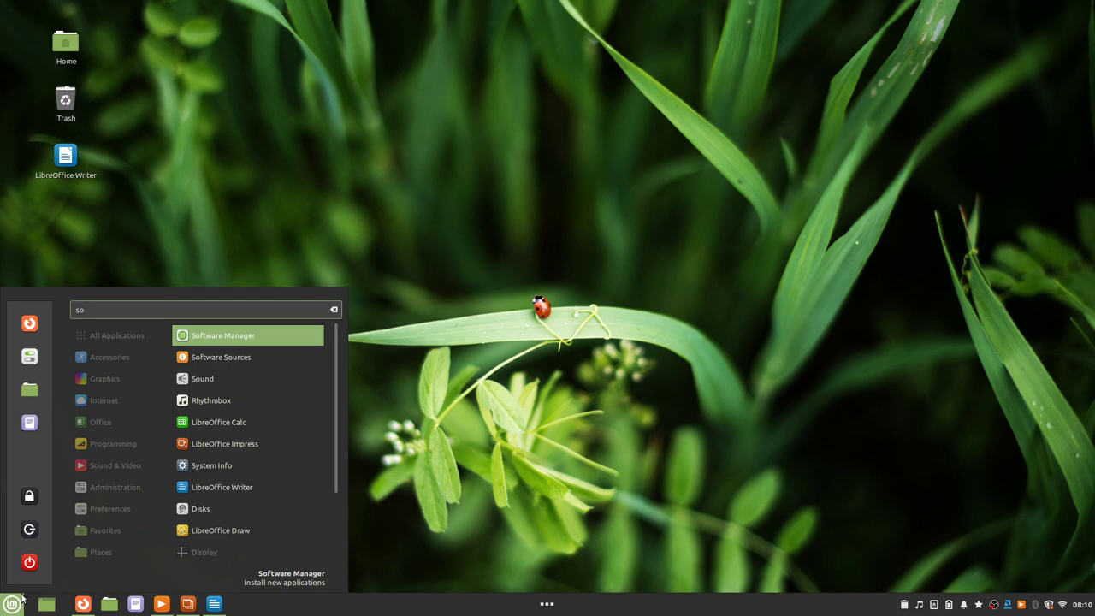
pyautogui.click(21, 597)
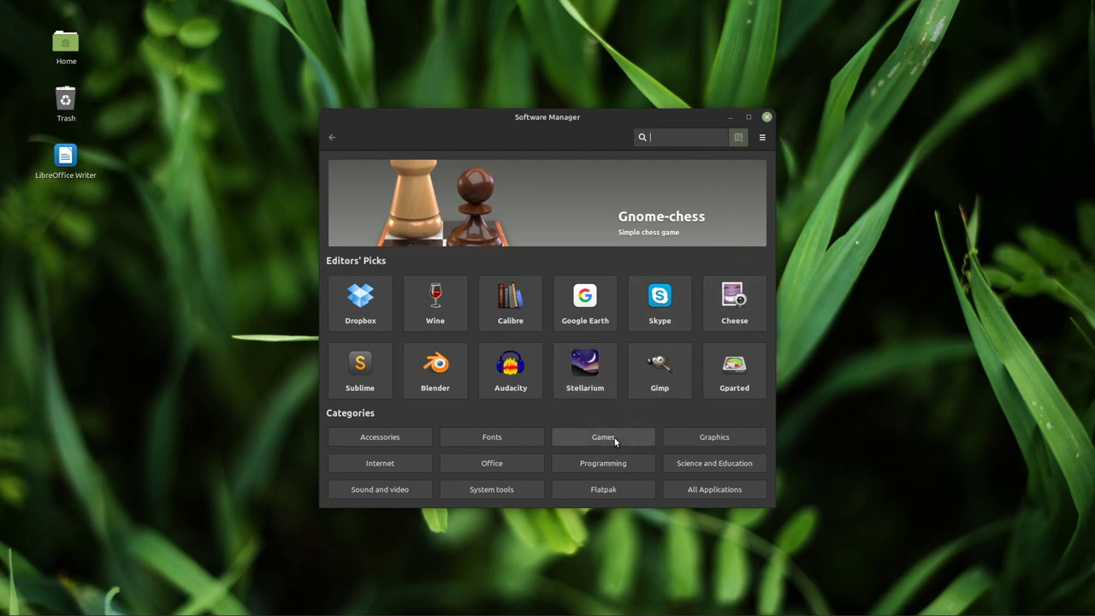
# Look through the Gimp page from the Editors' Picks, including its description and screenshot, and return to the overview.
pyautogui.click(652, 371)
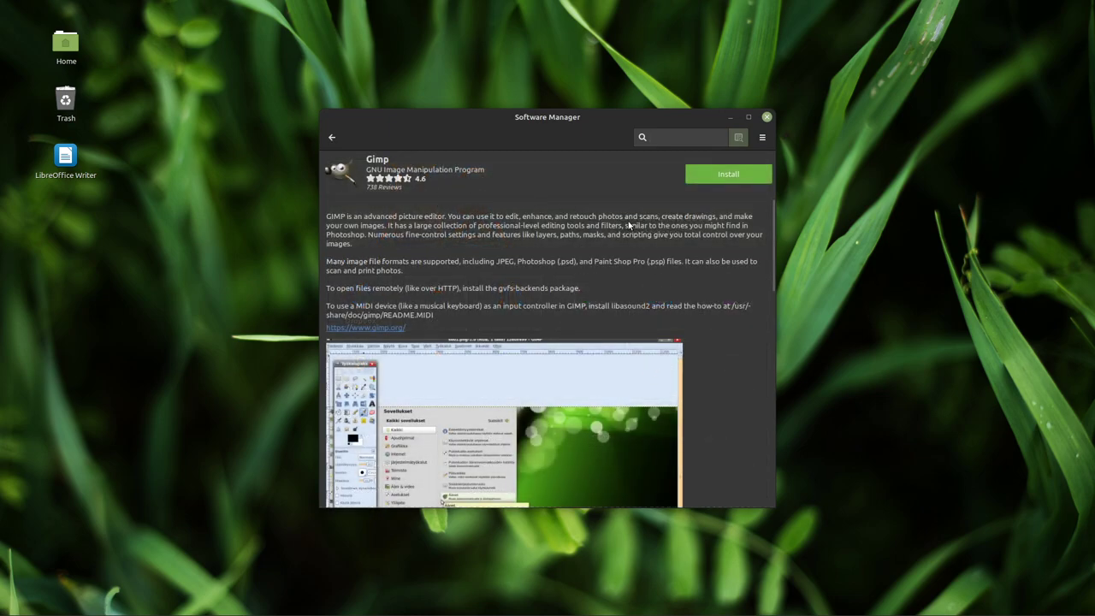
pyautogui.scroll(-5, 741, 393)
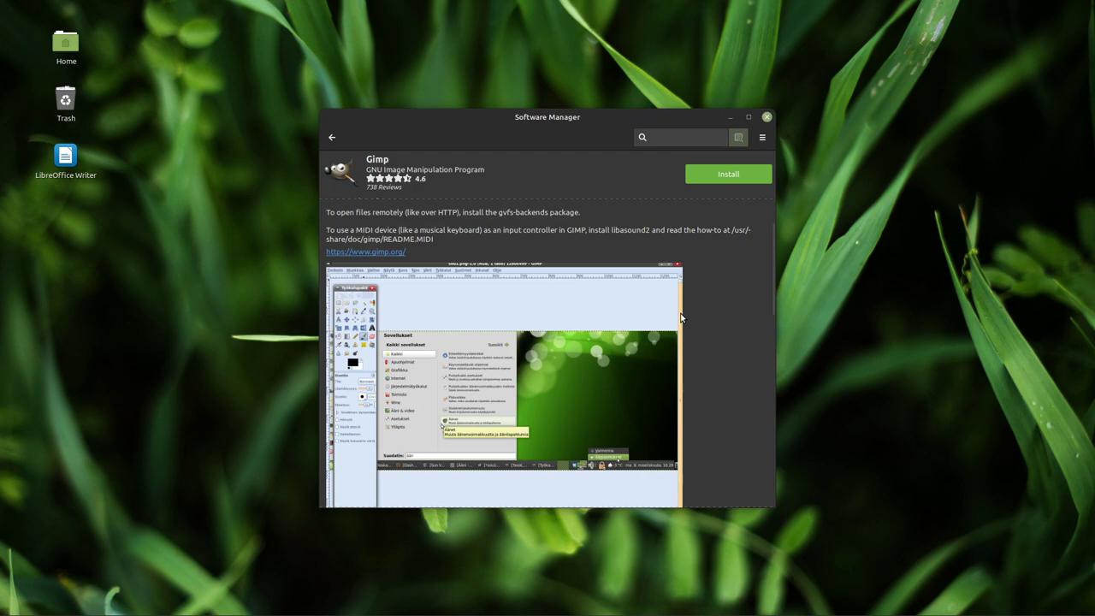
pyautogui.scroll(5, 741, 392)
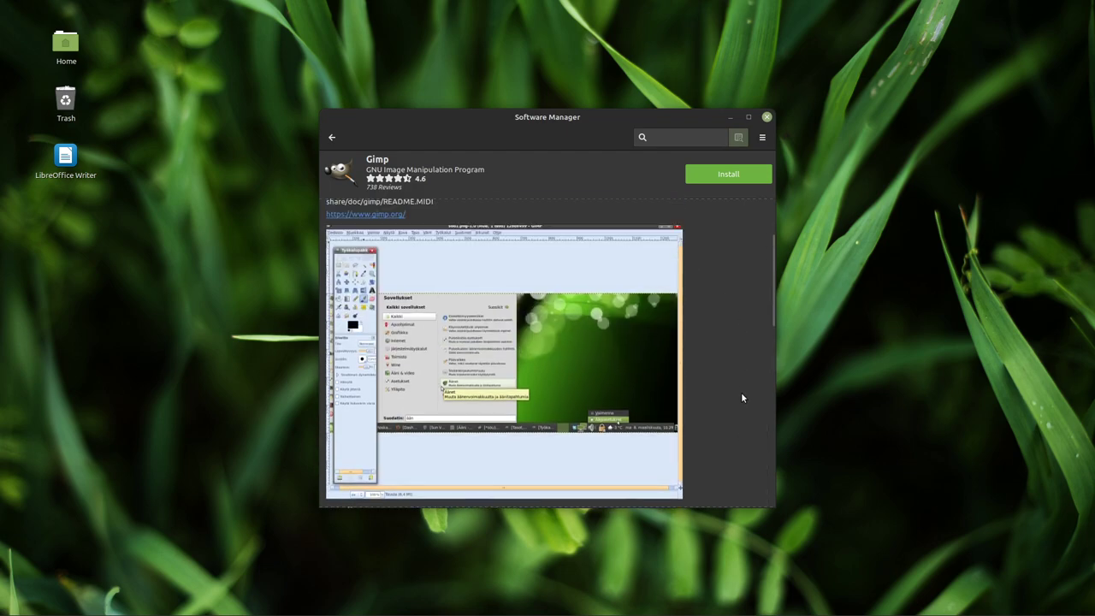
pyautogui.click(332, 137)
# Show the list of installed applications and close the Software Manager.
pyautogui.click(762, 137)
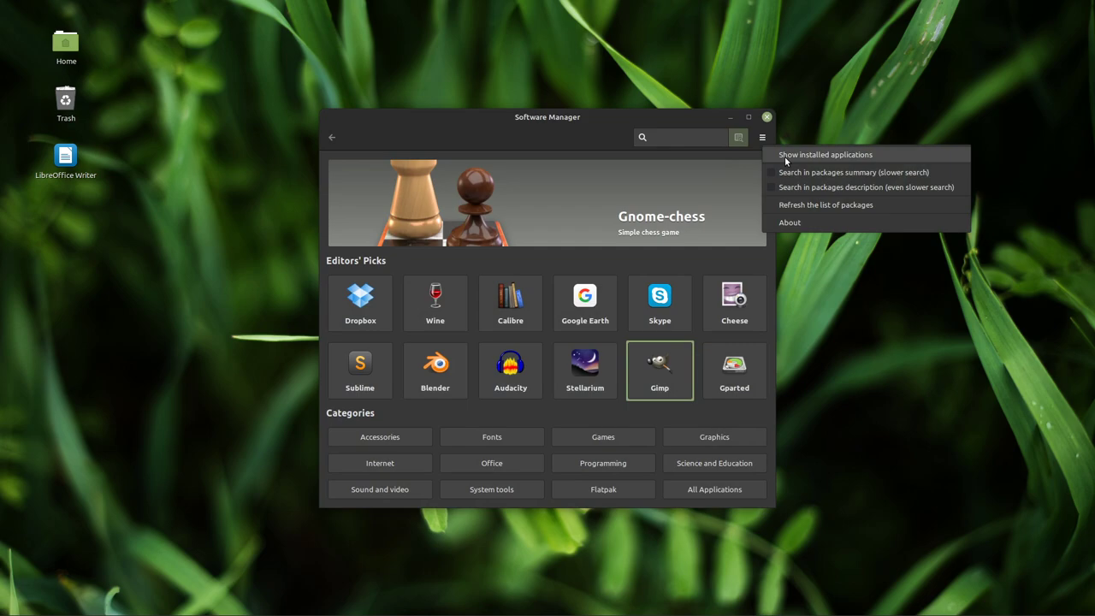
pyautogui.click(785, 159)
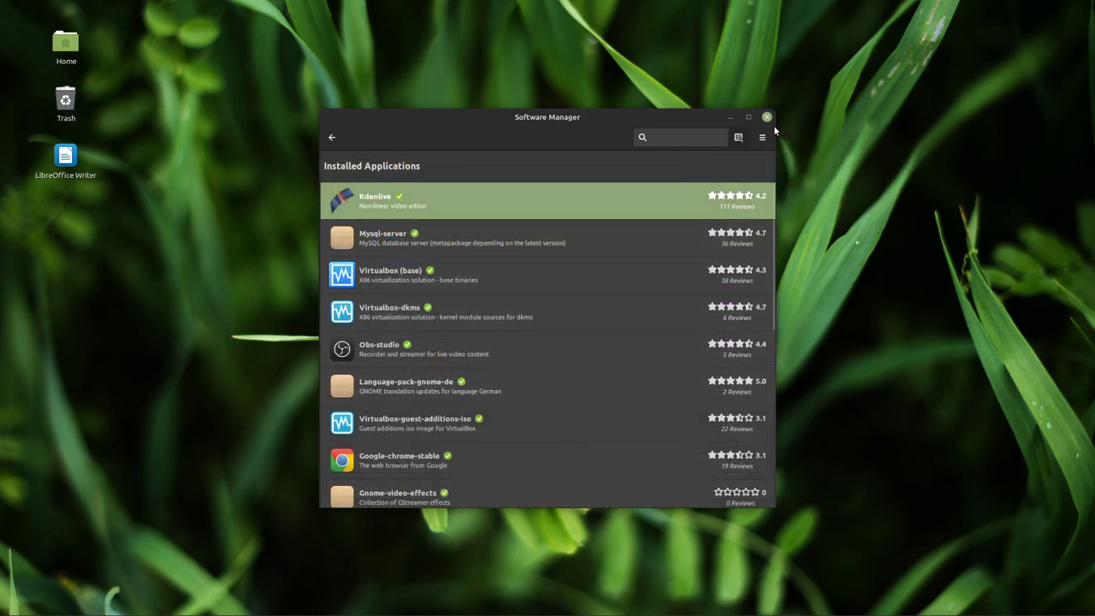
pyautogui.click(767, 117)
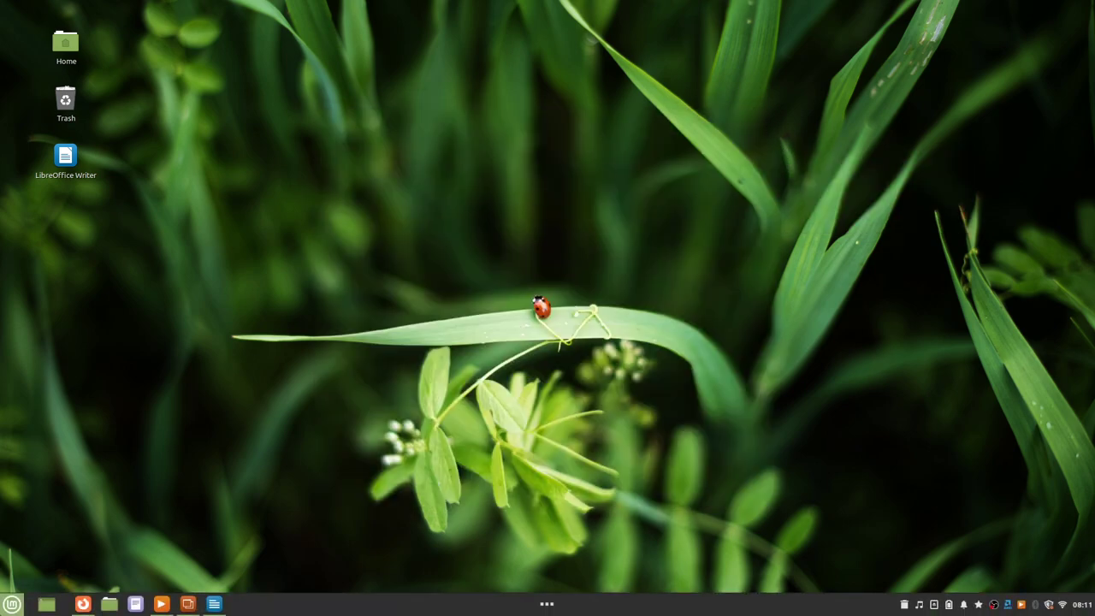
# Search for "upd", open the Update Manager, and move its window to about the middle of the desktop.
pyautogui.click(12, 604)
pyautogui.write('u')
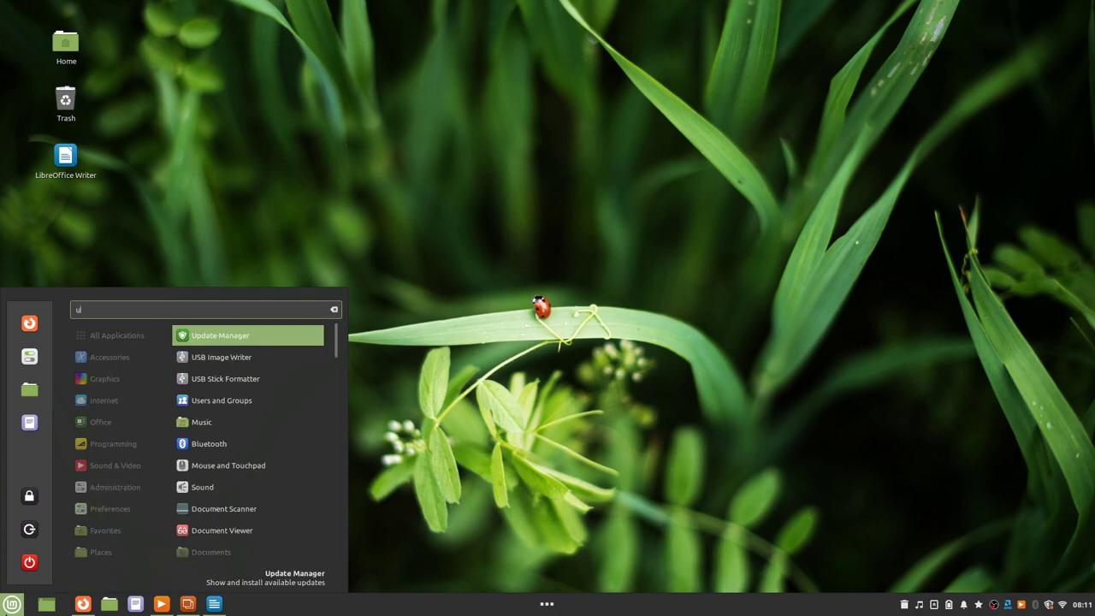
pyautogui.write('pd')
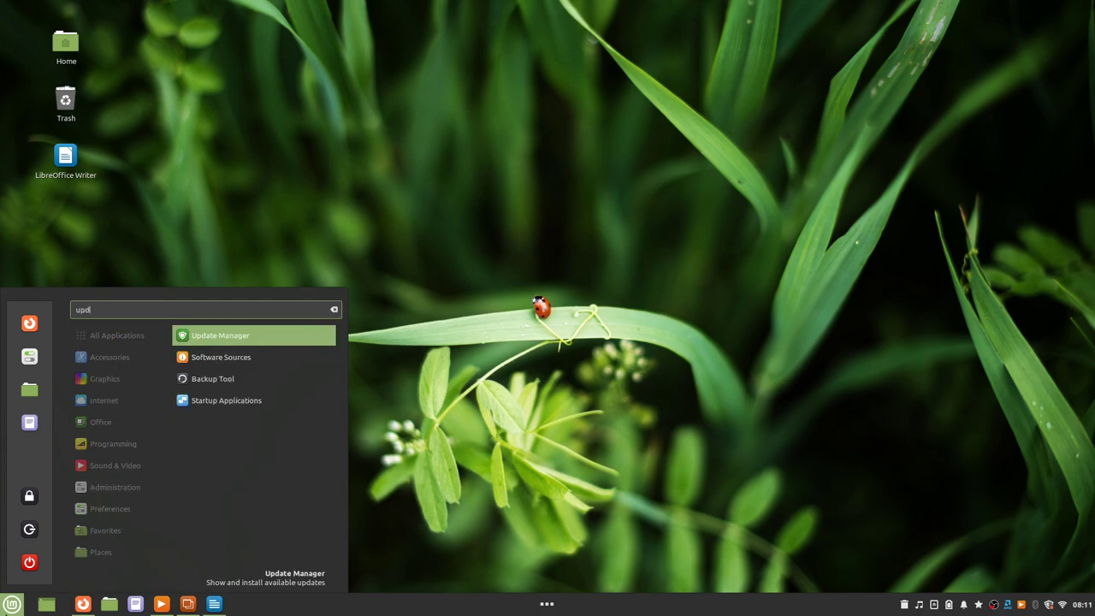
pyautogui.press('Return')
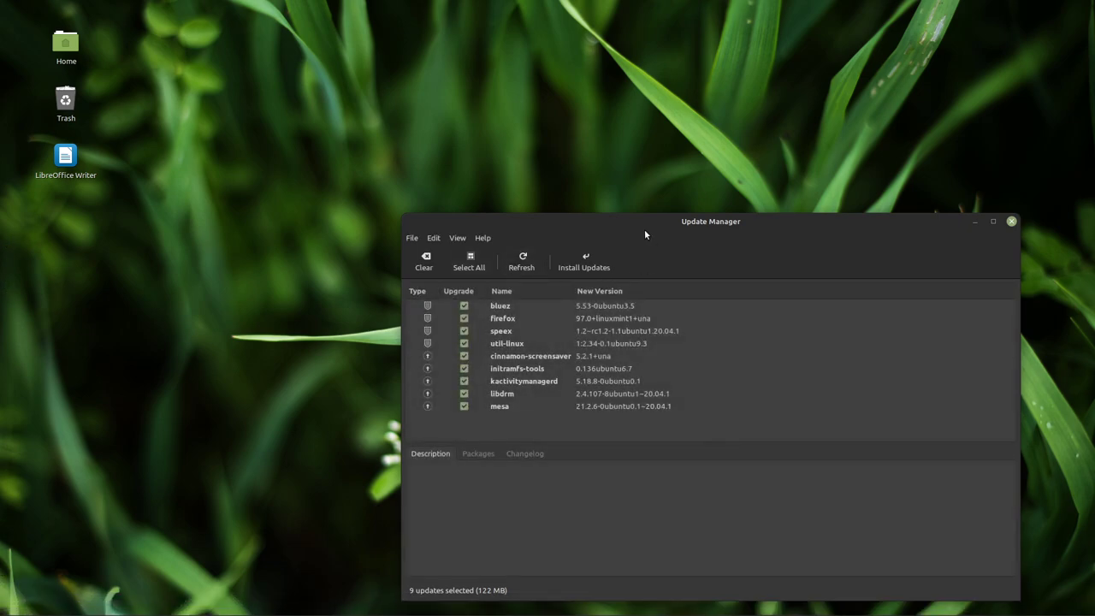
pyautogui.moveTo(646, 234); pyautogui.dragTo(505, 126)
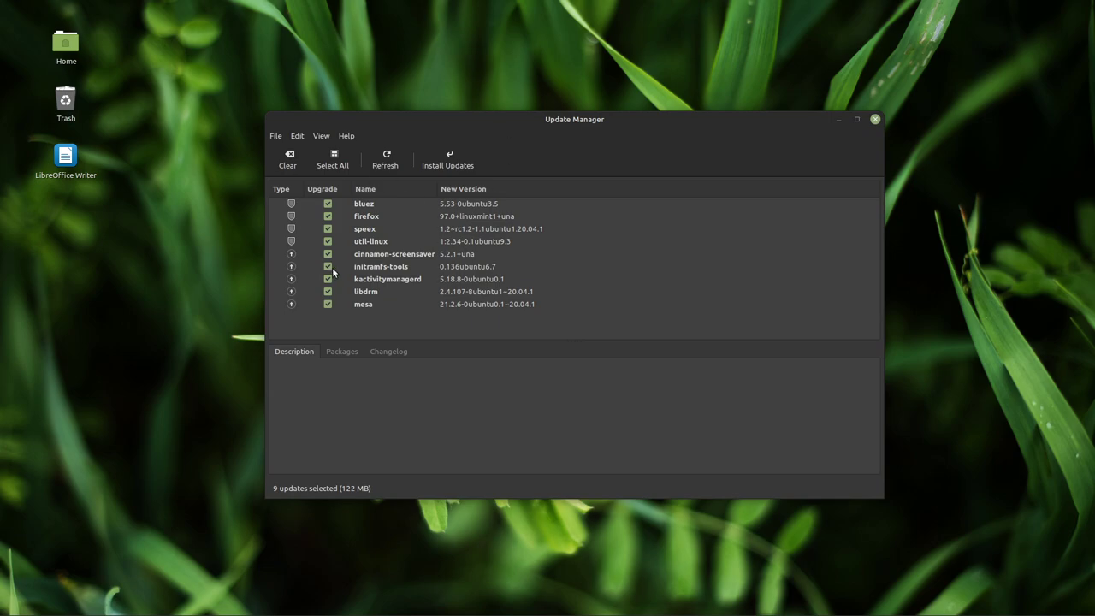
# View the description of the firefox update and close the Update Manager without installing anything.
pyautogui.click(363, 217)
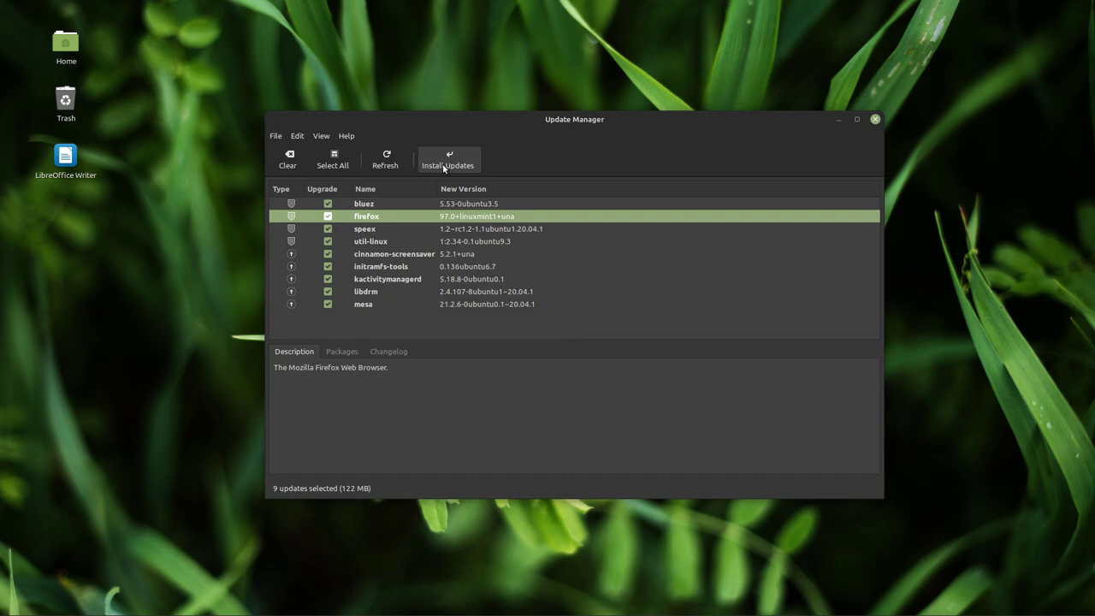
pyautogui.click(874, 119)
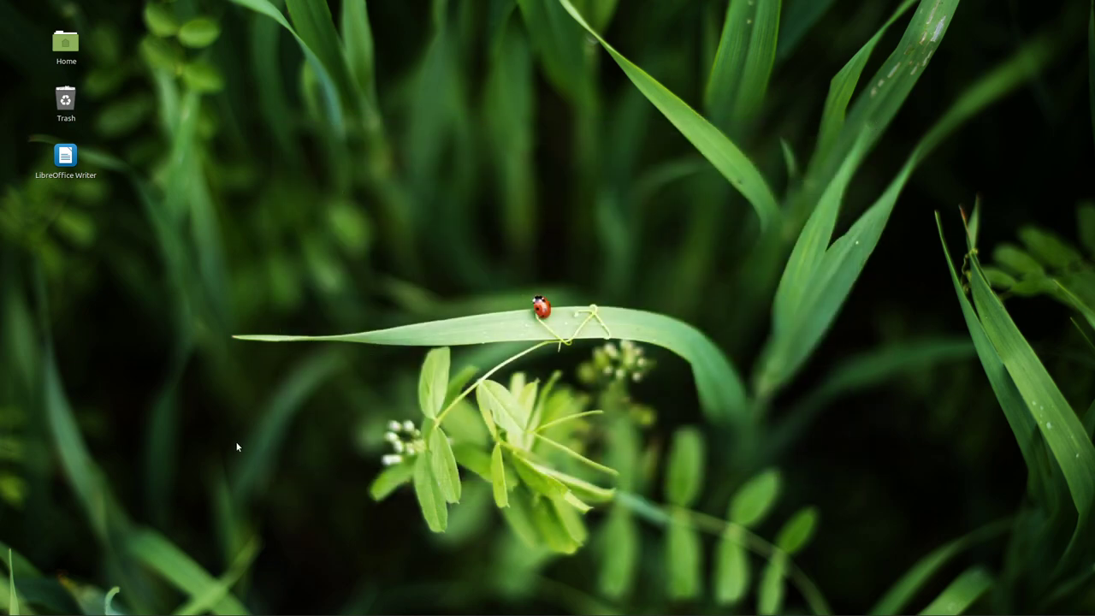
# Open the System Settings and look through the Appearance, Preferences, Hardware and Administration modules.
pyautogui.moveTo(8, 613)
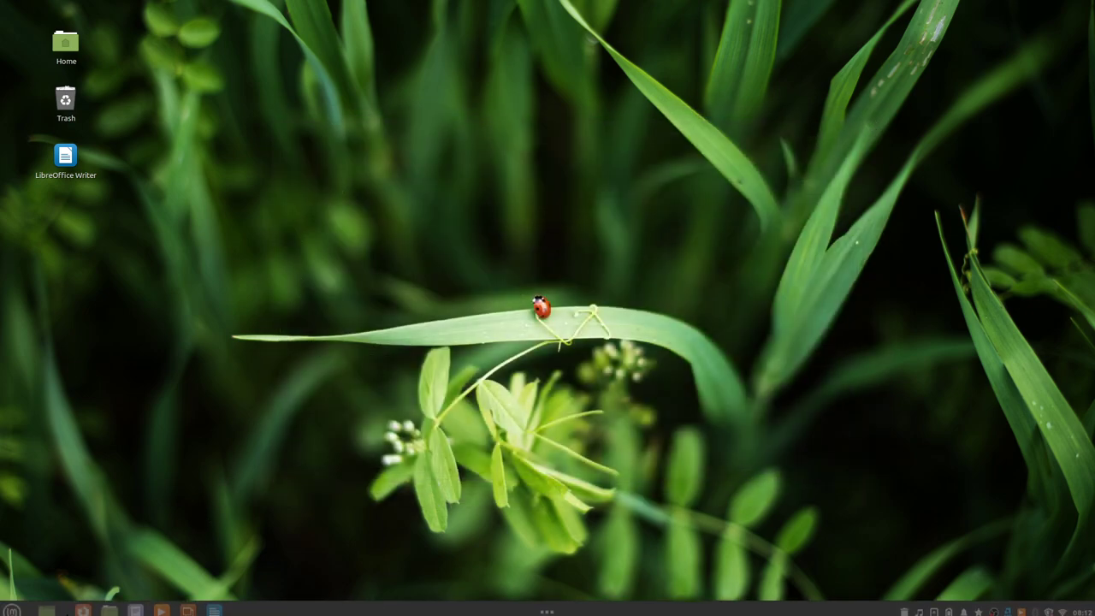
pyautogui.click(7, 607)
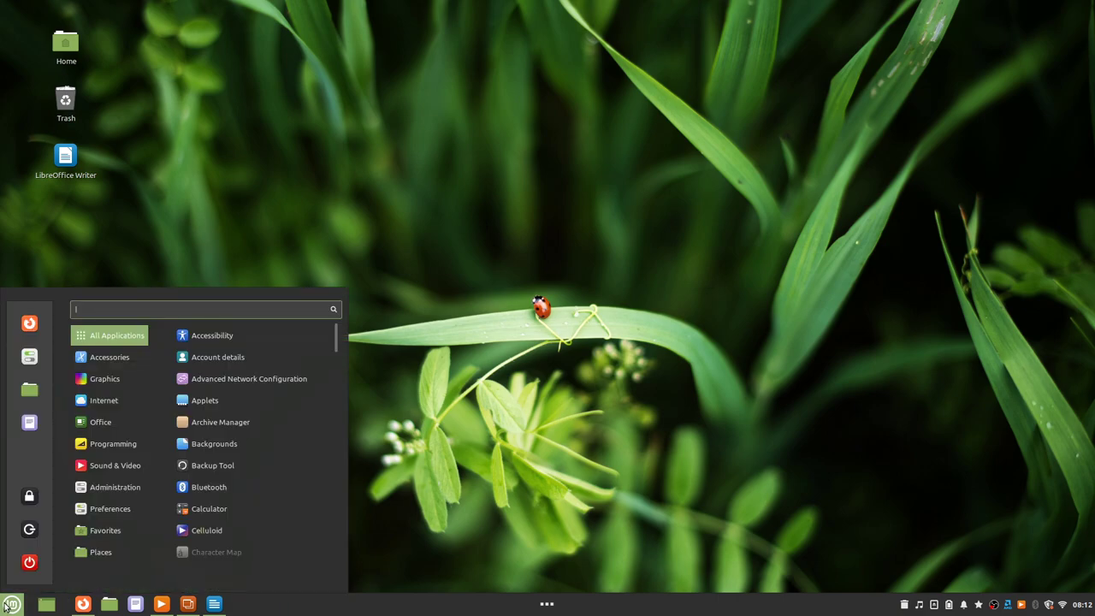
pyautogui.click(29, 356)
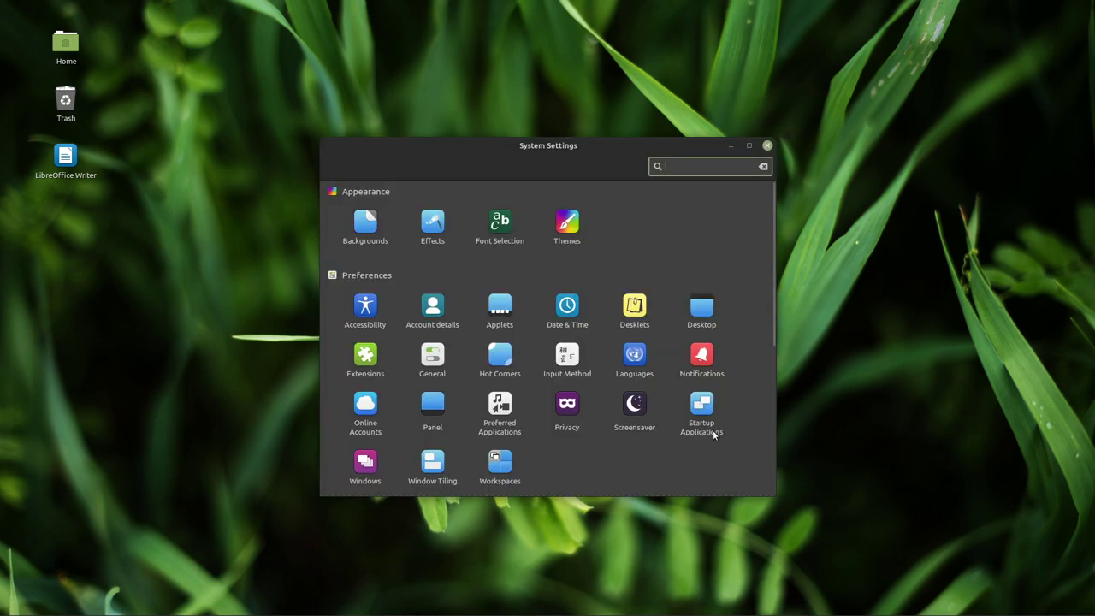
pyautogui.scroll(-5, 714, 434)
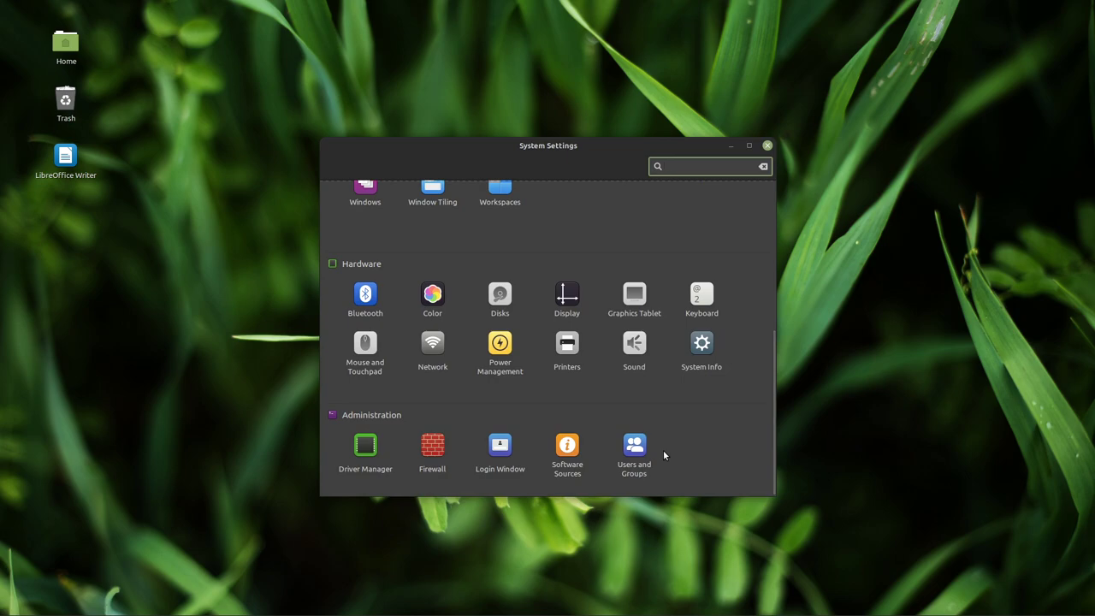
pyautogui.click(635, 444)
pyautogui.scroll(5, 617, 254)
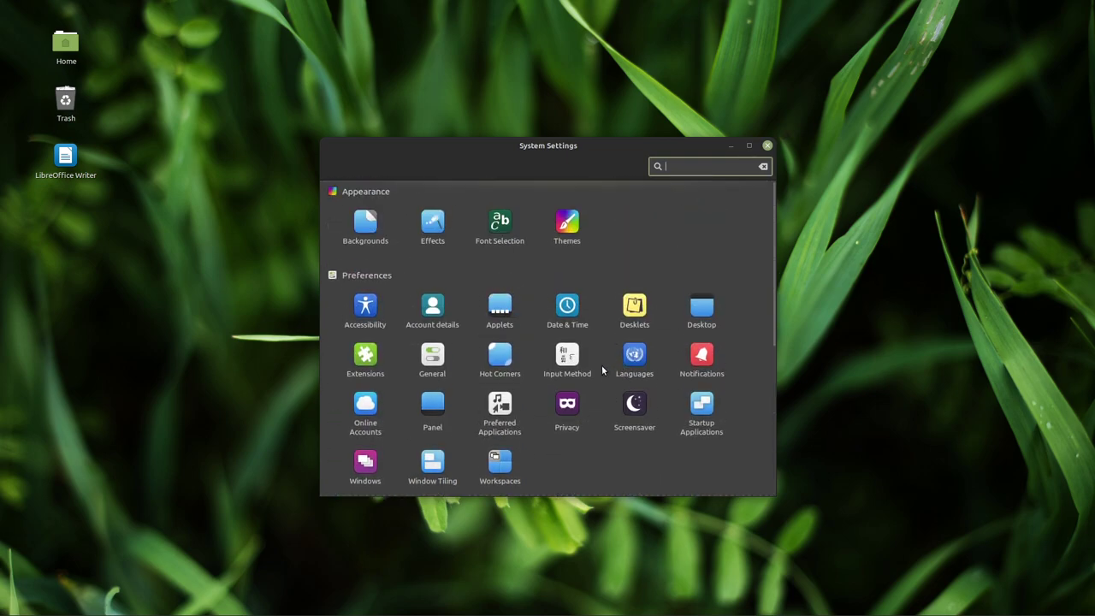